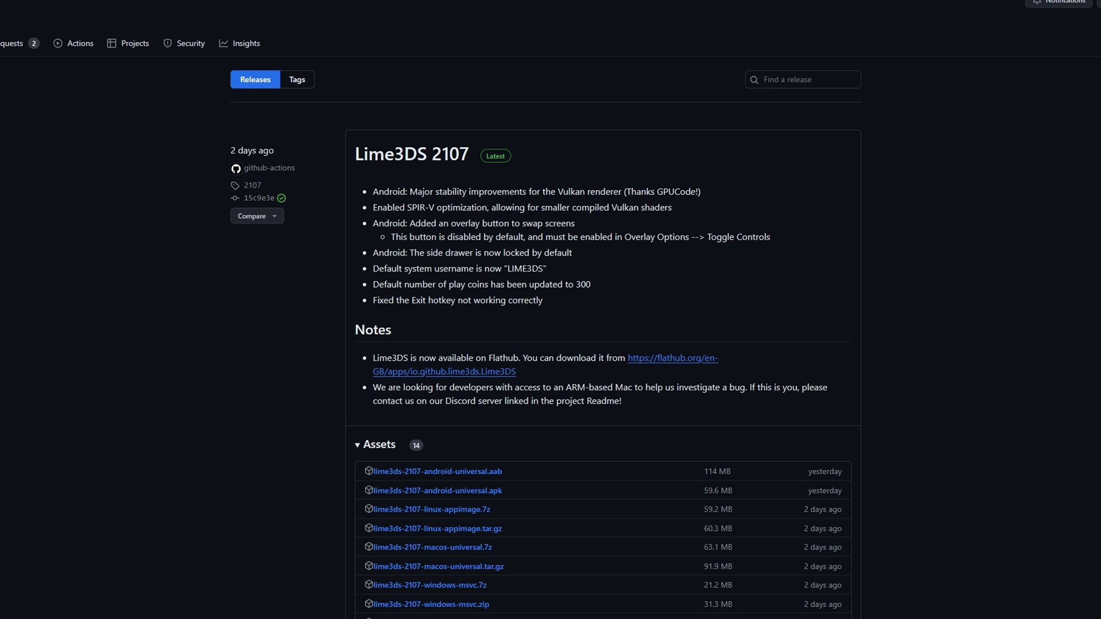
Extract the lime3ds-2107-windows-msvc archive in place with 7-Zip, and delete the original archive.
scroll(550, 309, "down", 6)
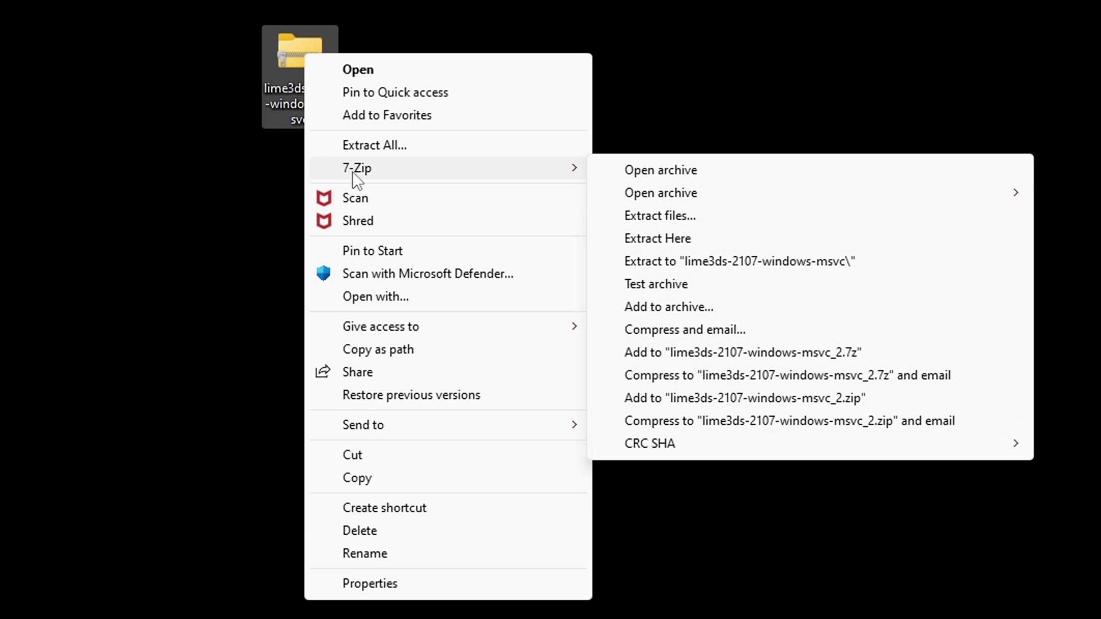
left_click(697, 239)
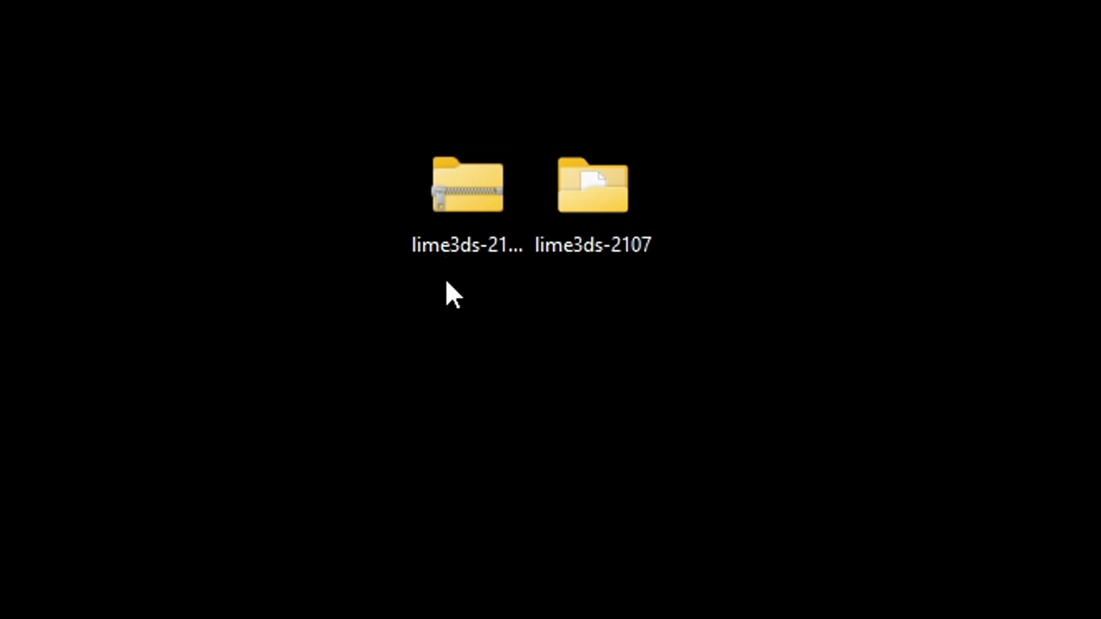
right_click(453, 202)
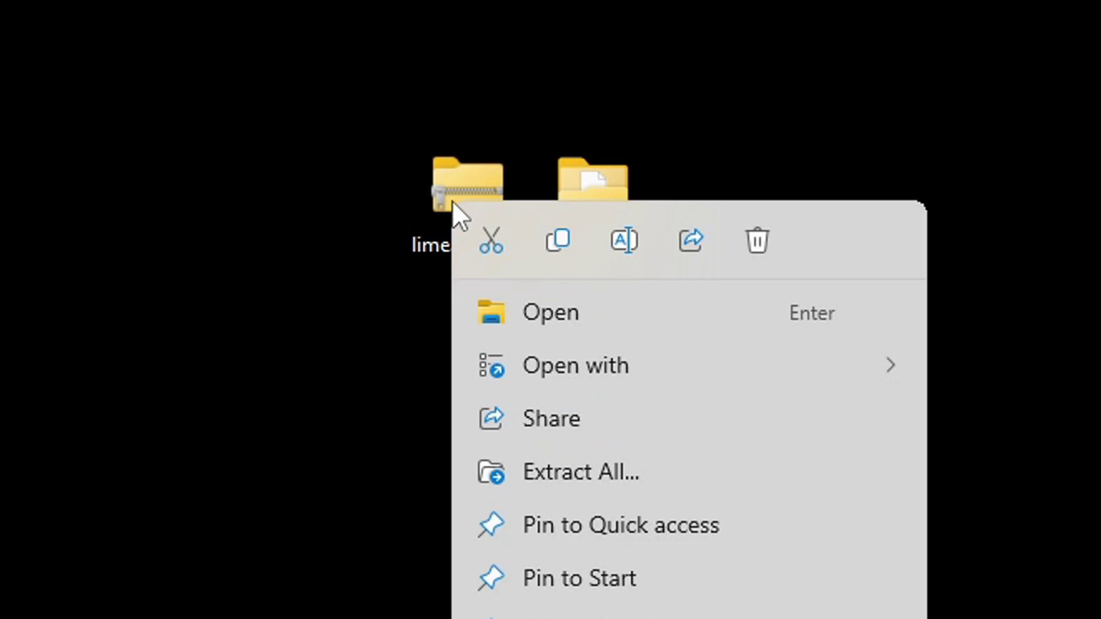
left_click(753, 241)
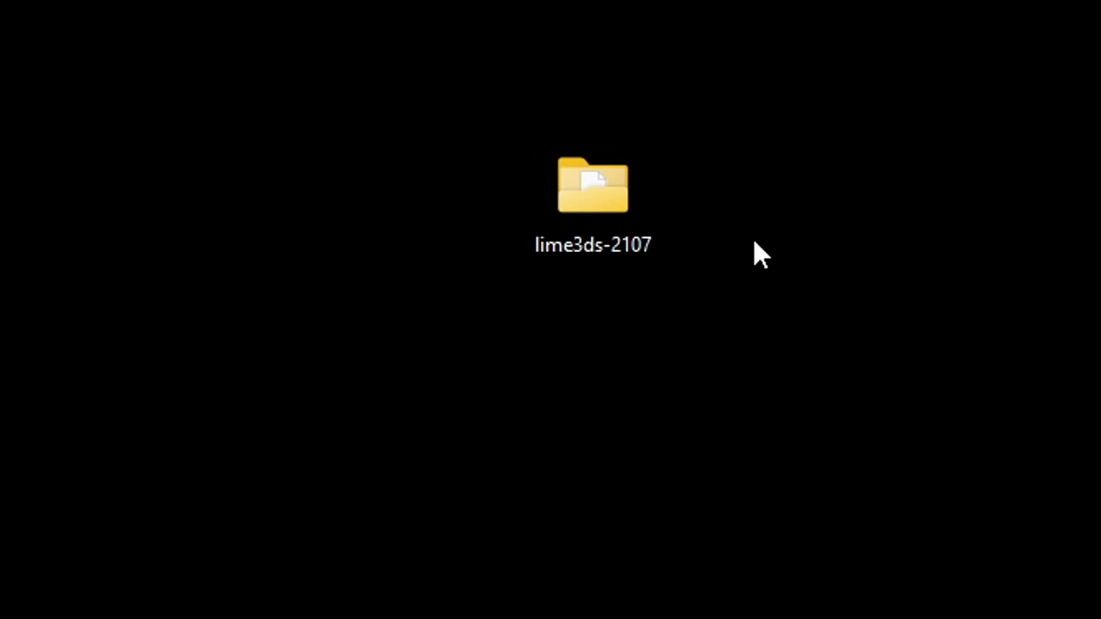
Launch lime-qt from the extracted lime3ds-2107 folder.
double_click(586, 170)
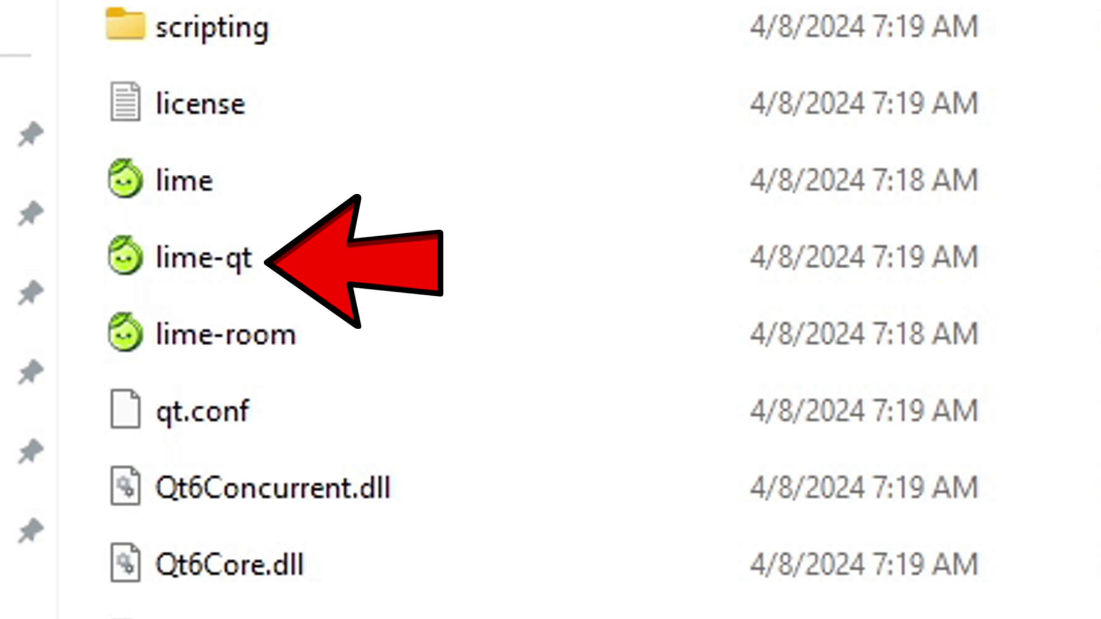
double_click(281, 266)
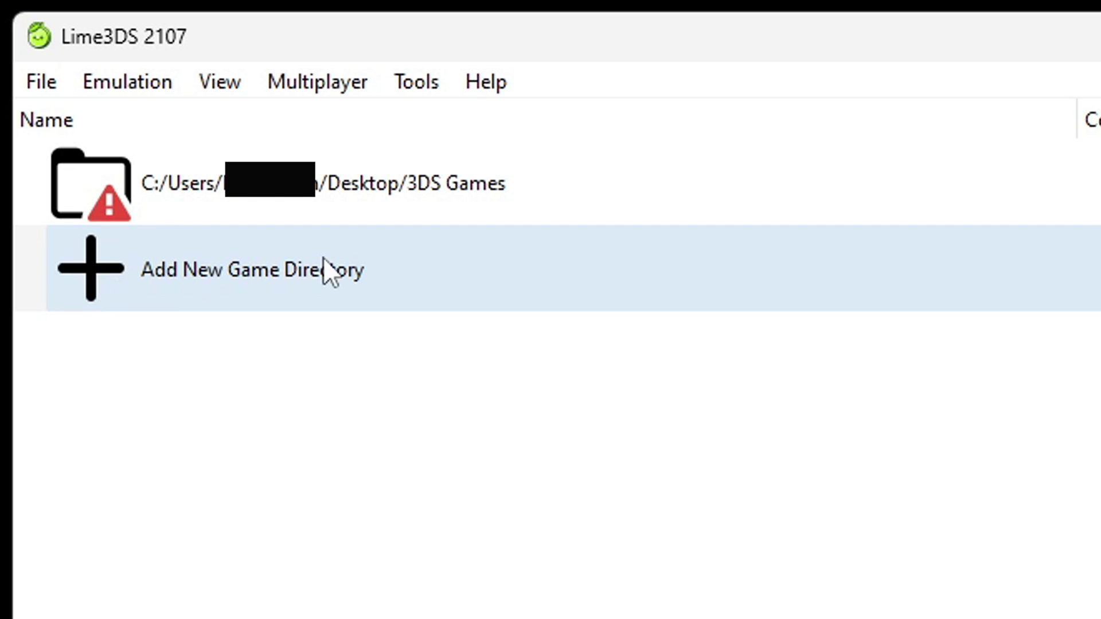
Add the Games folder inside Nintendo3DS on the easystore (D:) drive as a new game directory.
double_click(377, 265)
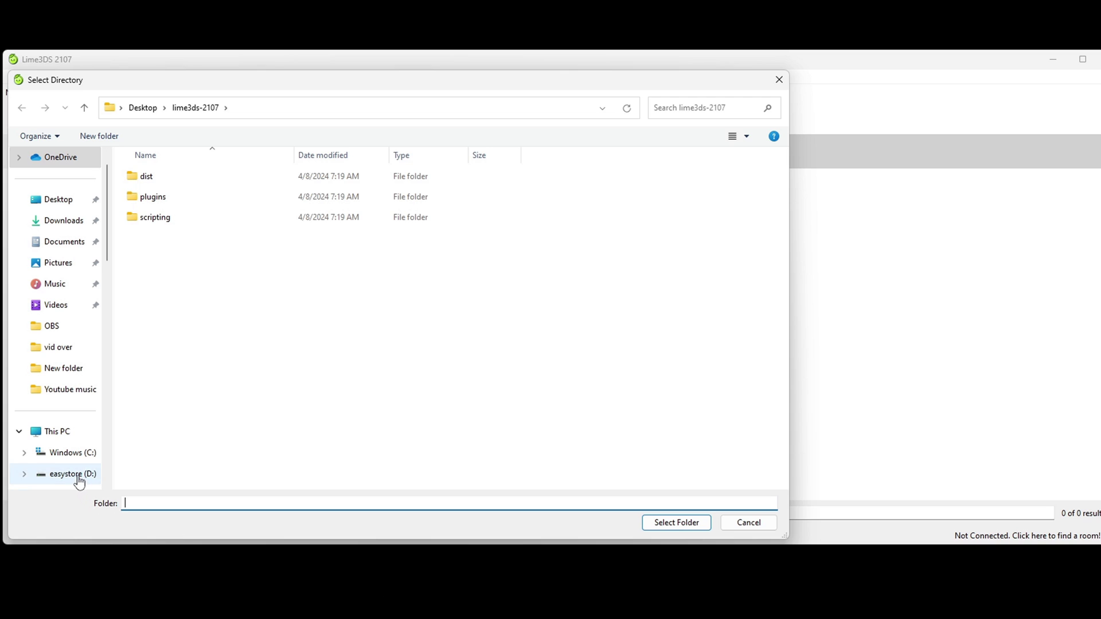
left_click(79, 479)
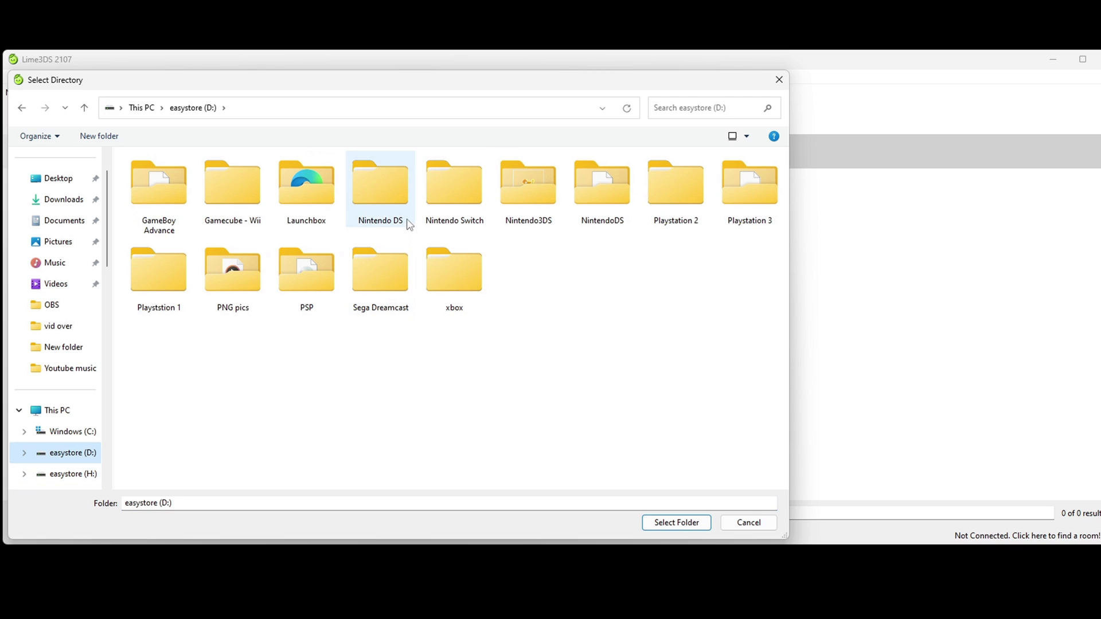
double_click(506, 188)
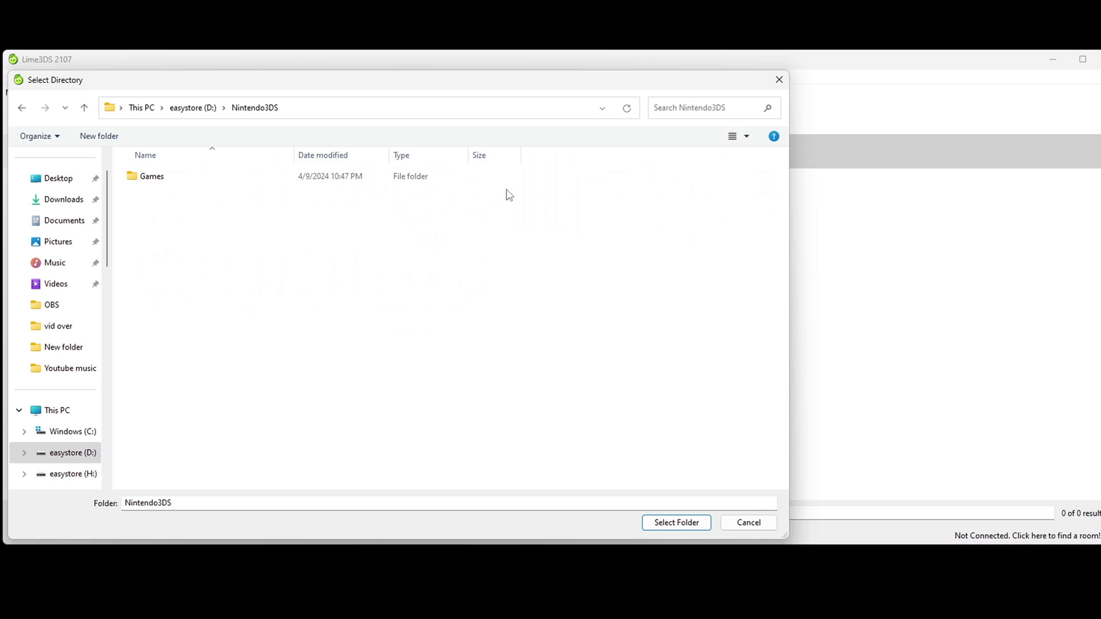
double_click(152, 178)
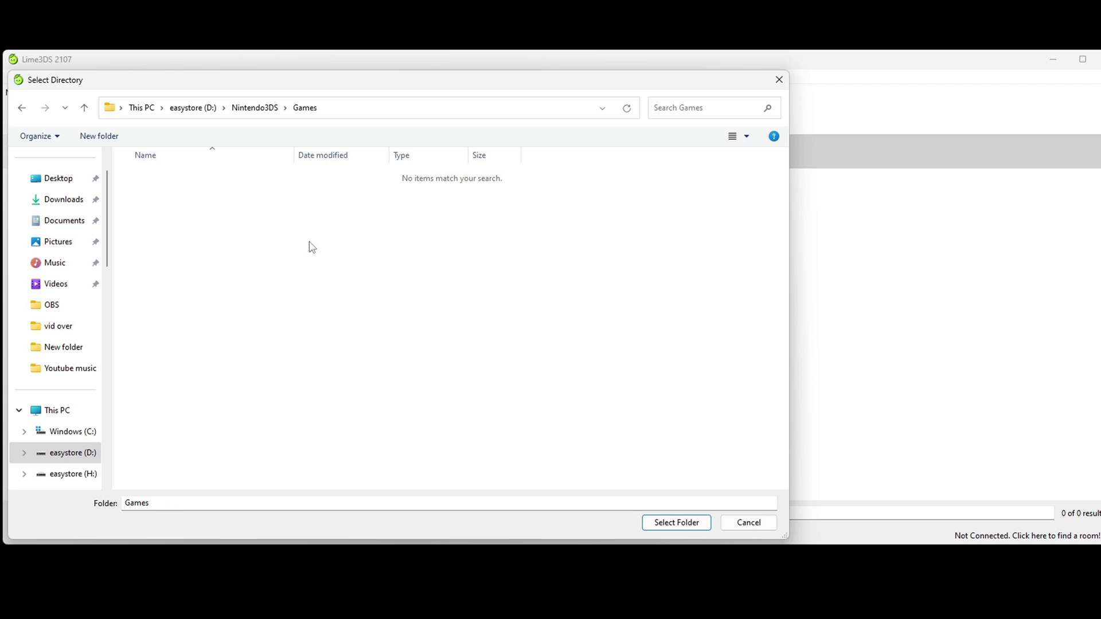
left_click(676, 523)
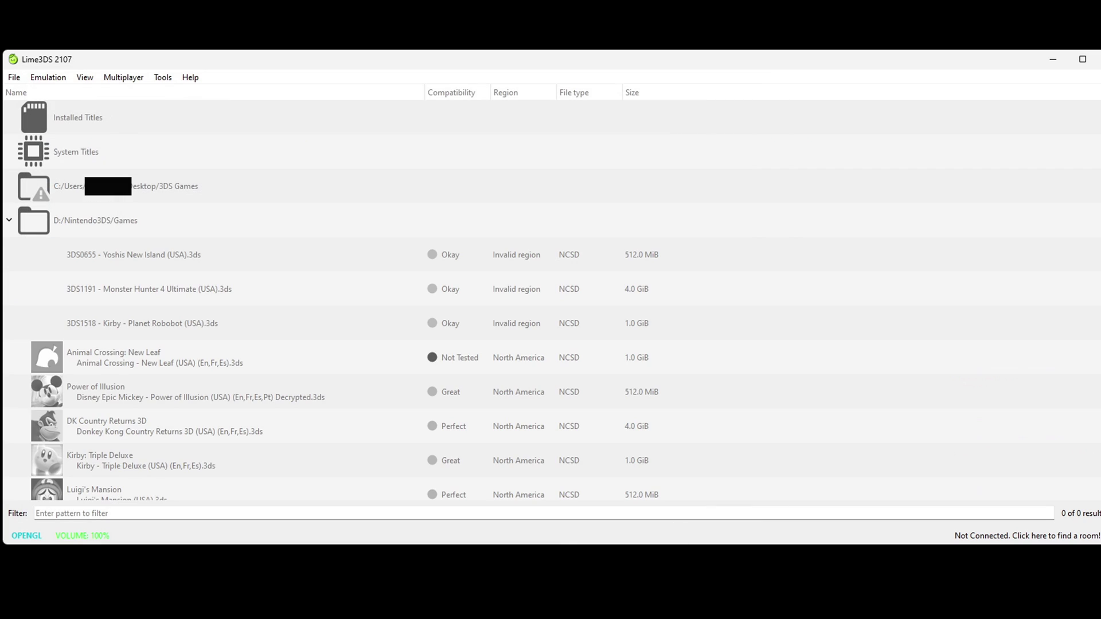
scroll(552, 300, "down", 8)
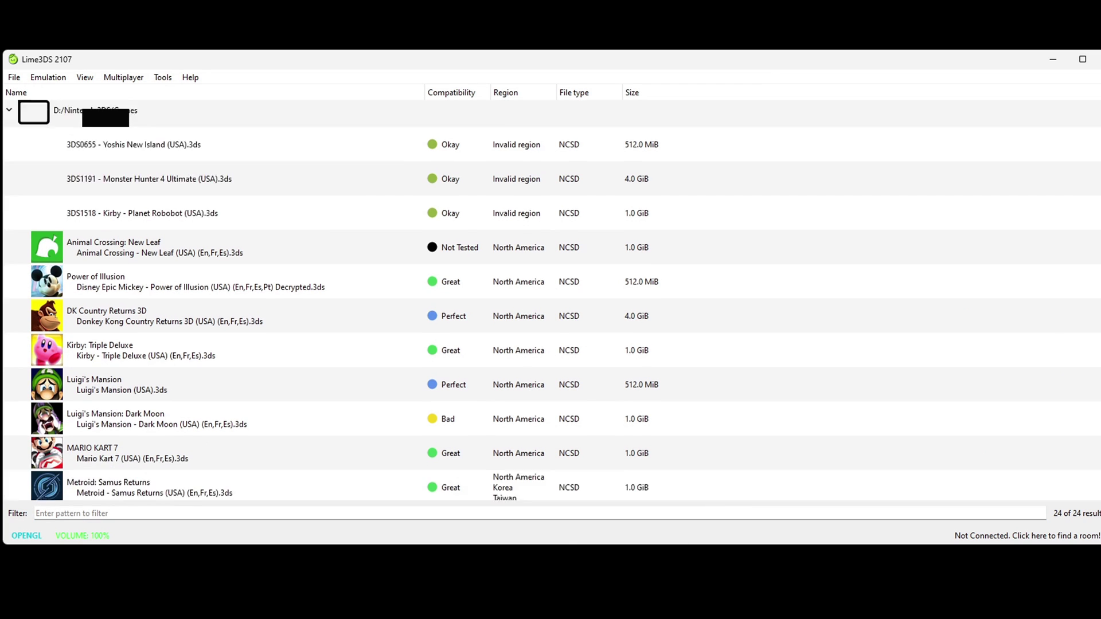
scroll(552, 299, "up", 10)
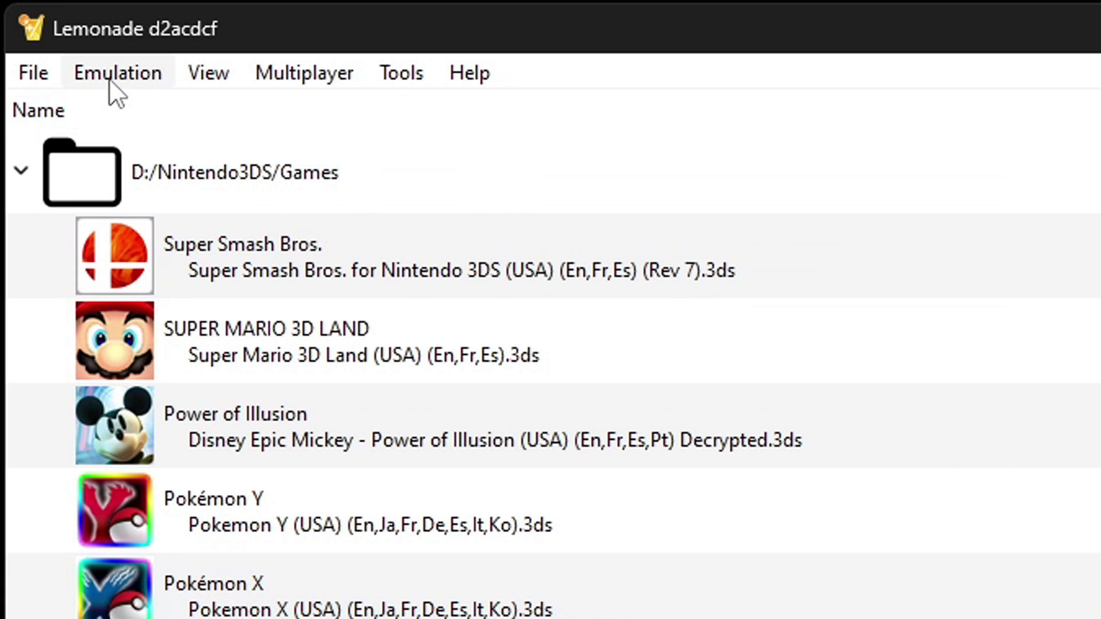
Set the internal resolution to 6x Native (2400x1440) in Lemonade's graphics configuration.
left_click(114, 73)
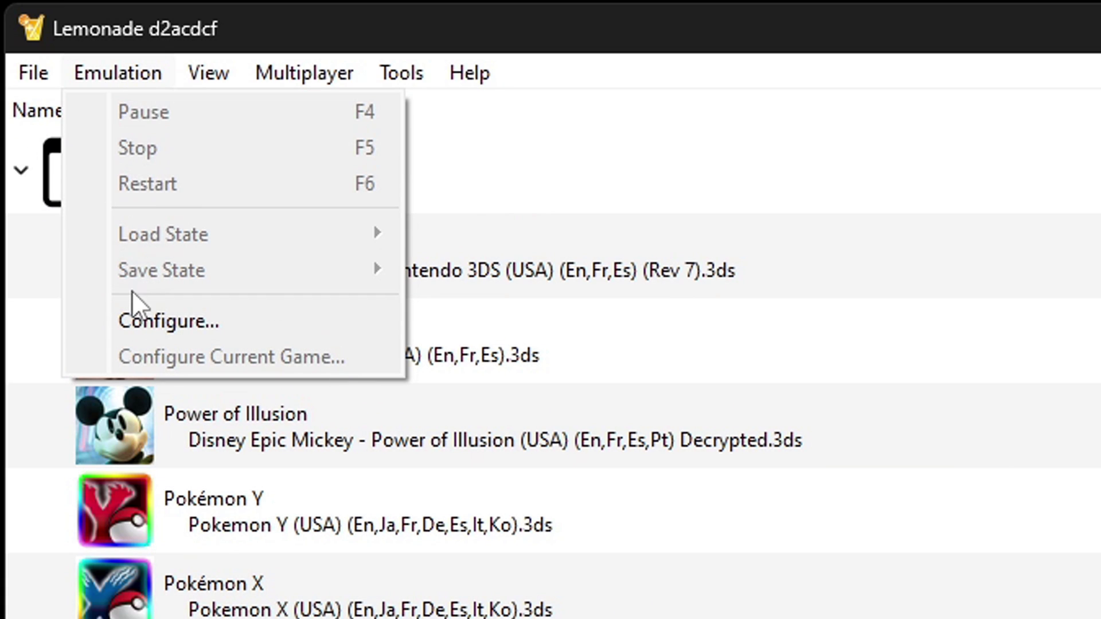
left_click(120, 321)
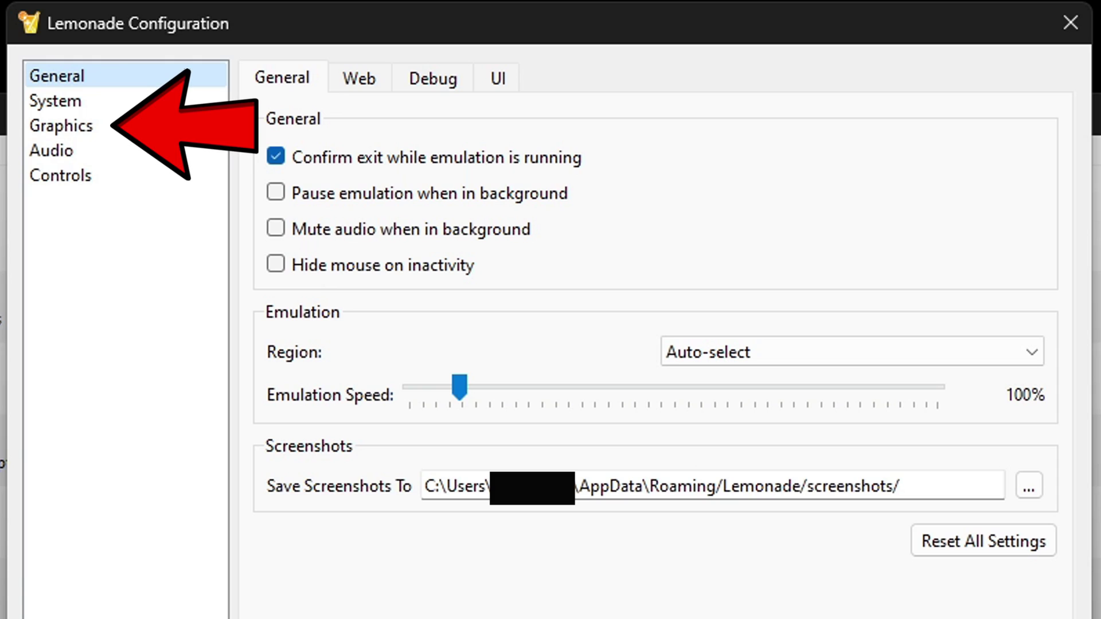
left_click(101, 126)
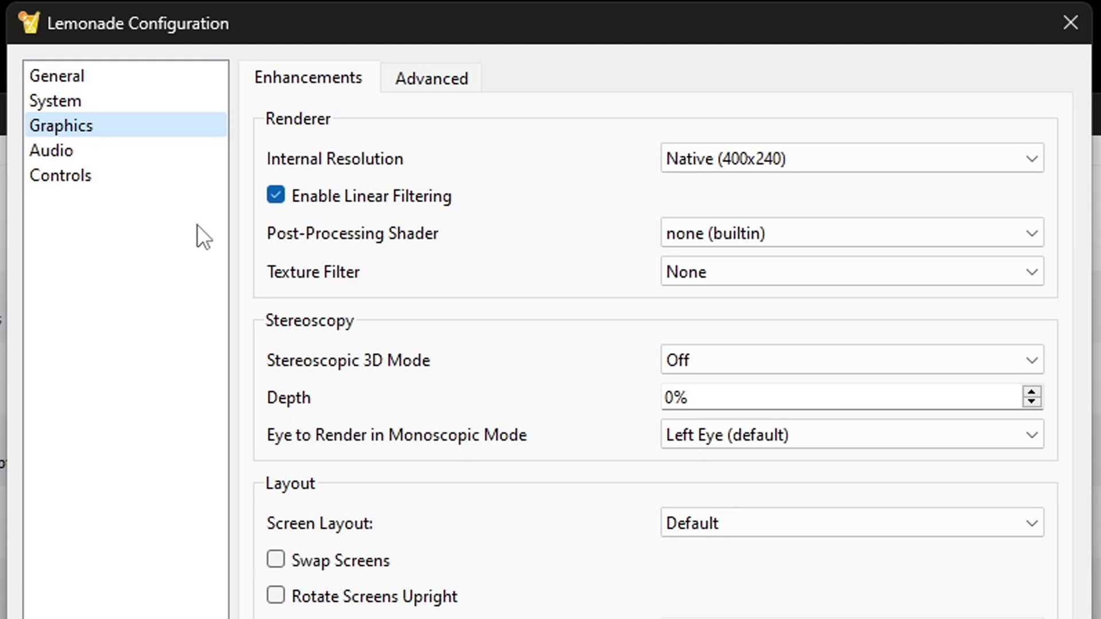
left_click(1019, 164)
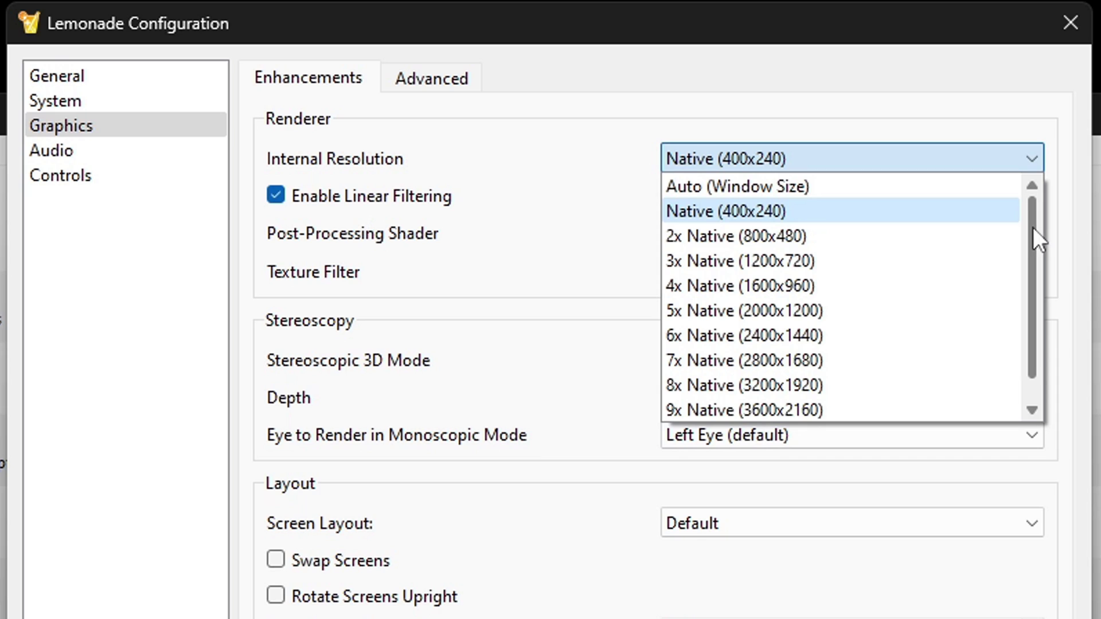
left_click_drag(1033, 227, 1042, 268)
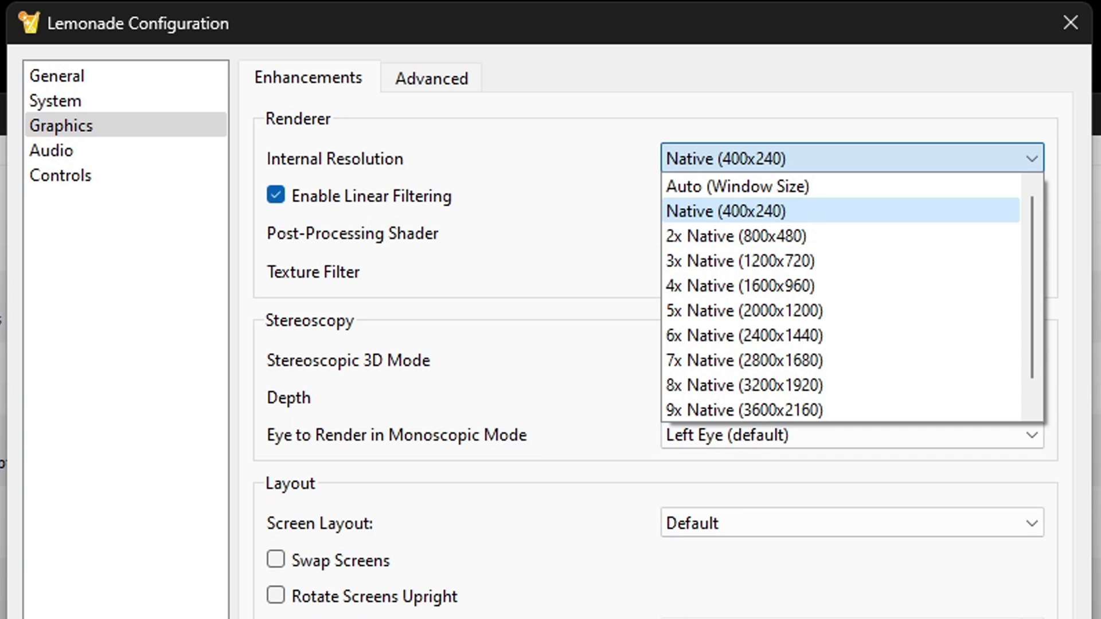
left_click(915, 334)
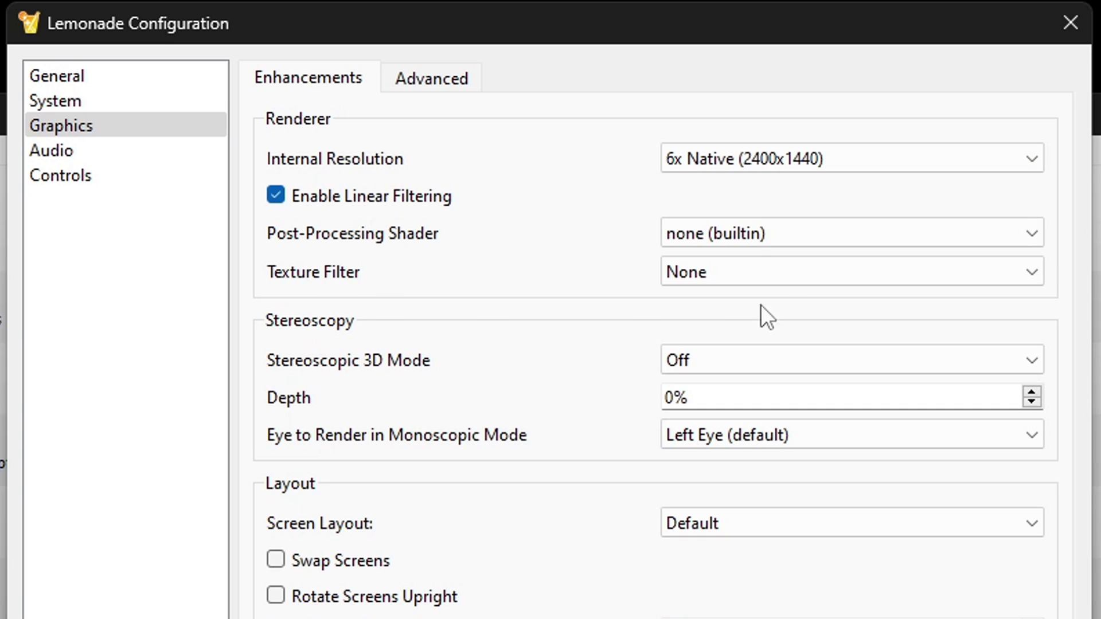
Examine the available texture filter and screen layout options in the graphics enhancements.
left_click(1032, 283)
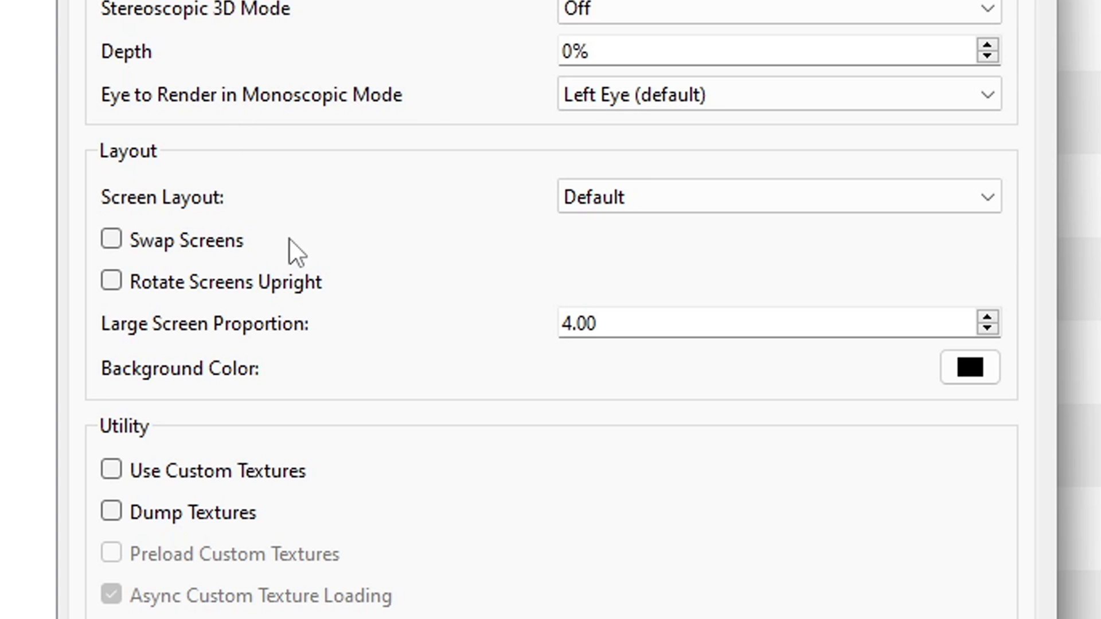
left_click(986, 199)
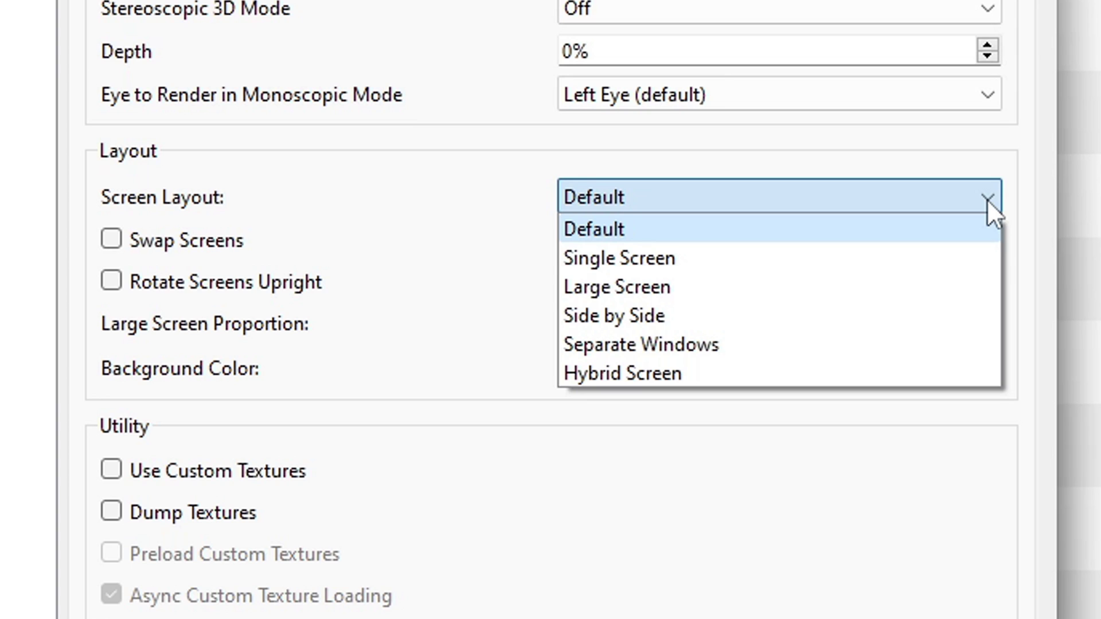
left_click(986, 199)
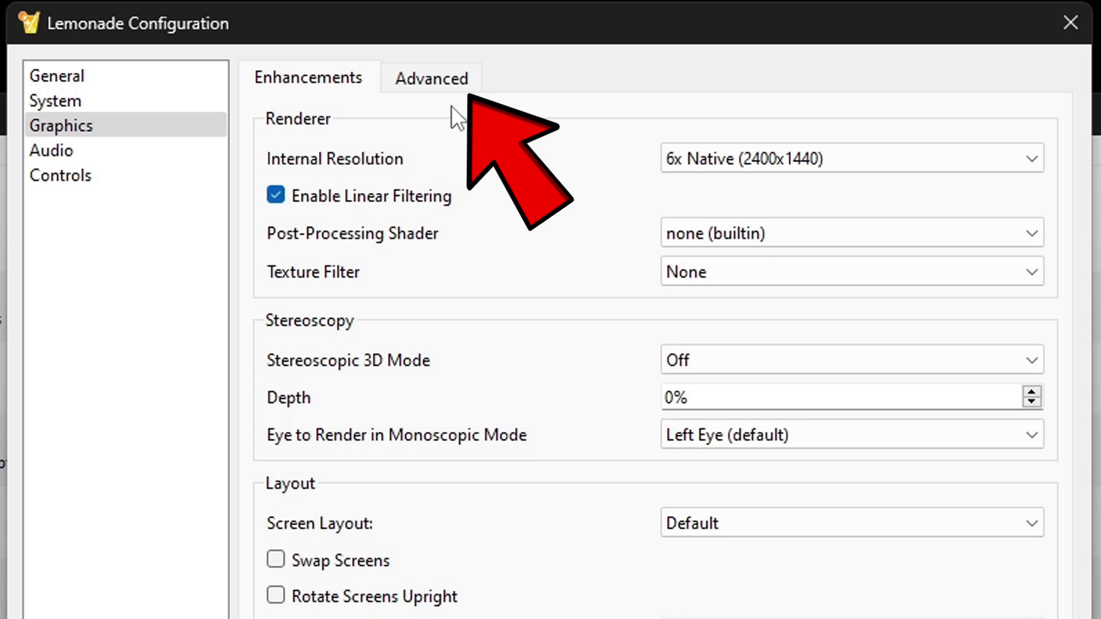
Set the Graphics API to Vulkan in the advanced graphics settings and check the physical device choices.
left_click(440, 84)
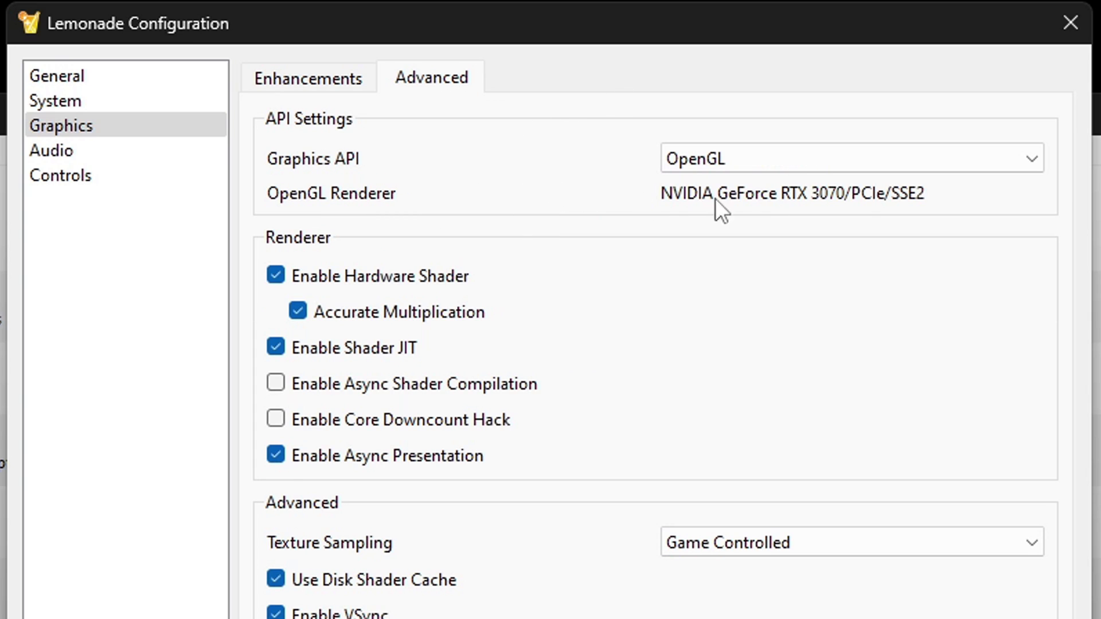
left_click(1028, 160)
left_click(742, 241)
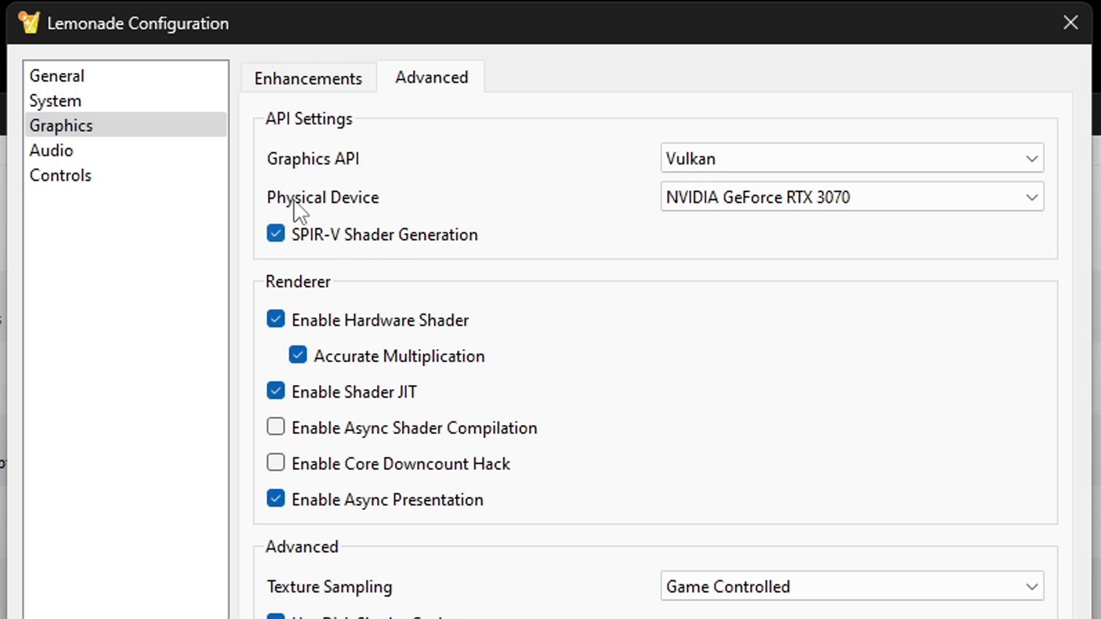
left_click(1031, 200)
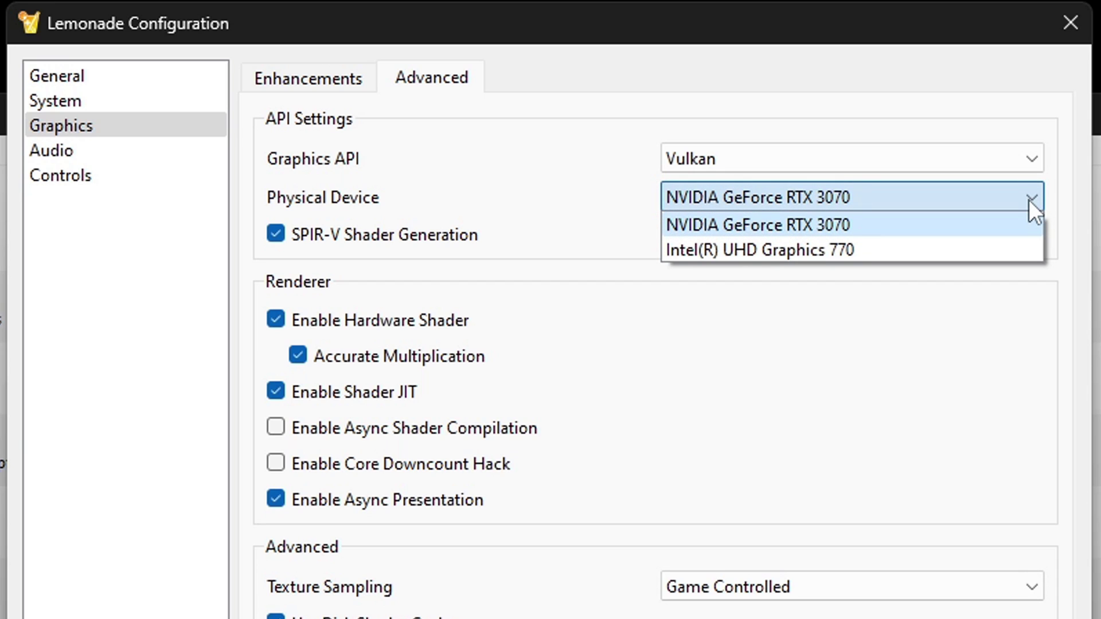
left_click(1029, 200)
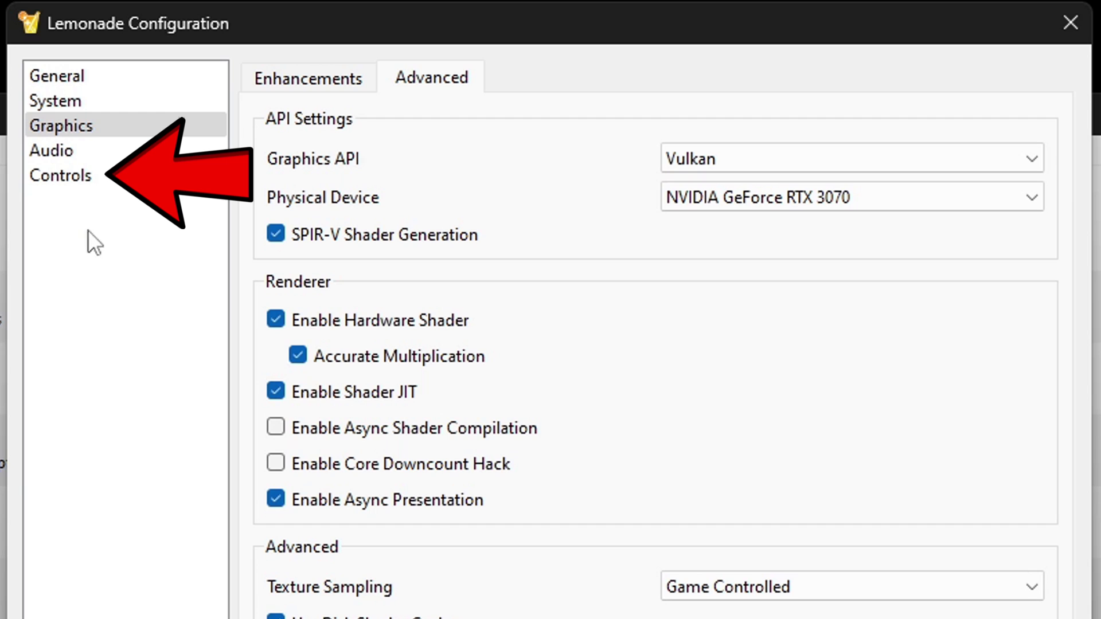
Auto-map the emulator's controls to the connected joystick and select the A face button's binding.
left_click(102, 177)
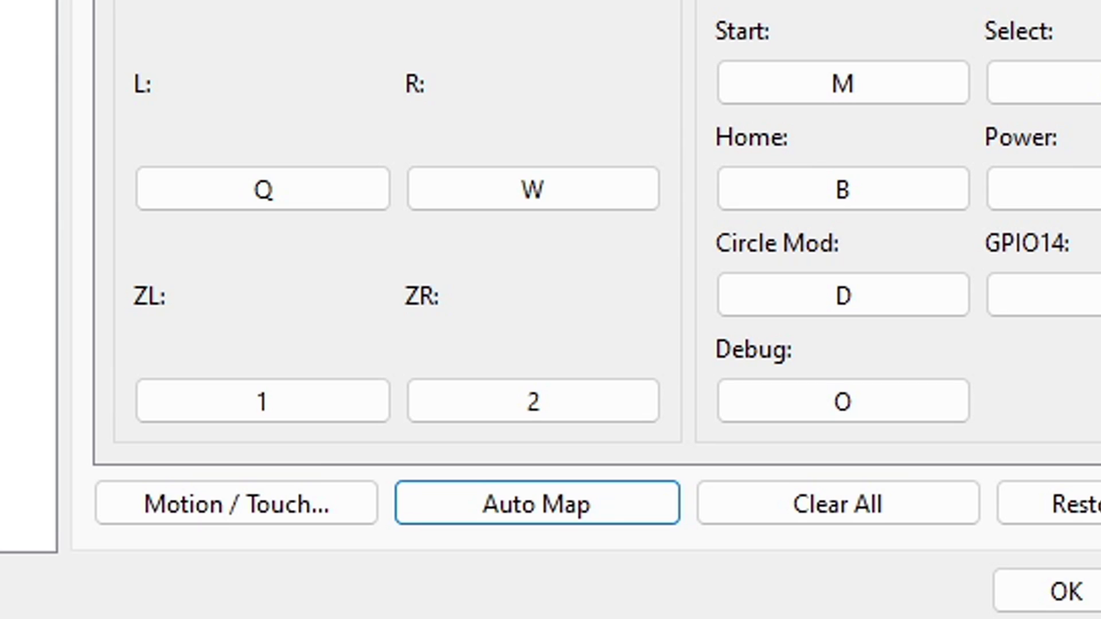
left_click(560, 516)
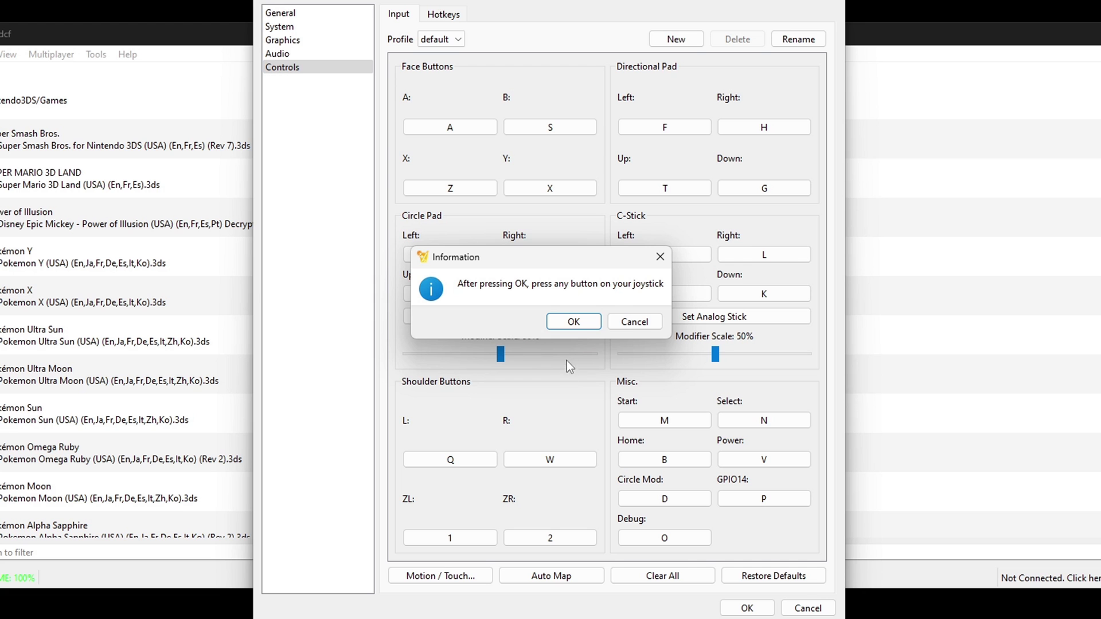
left_click(574, 322)
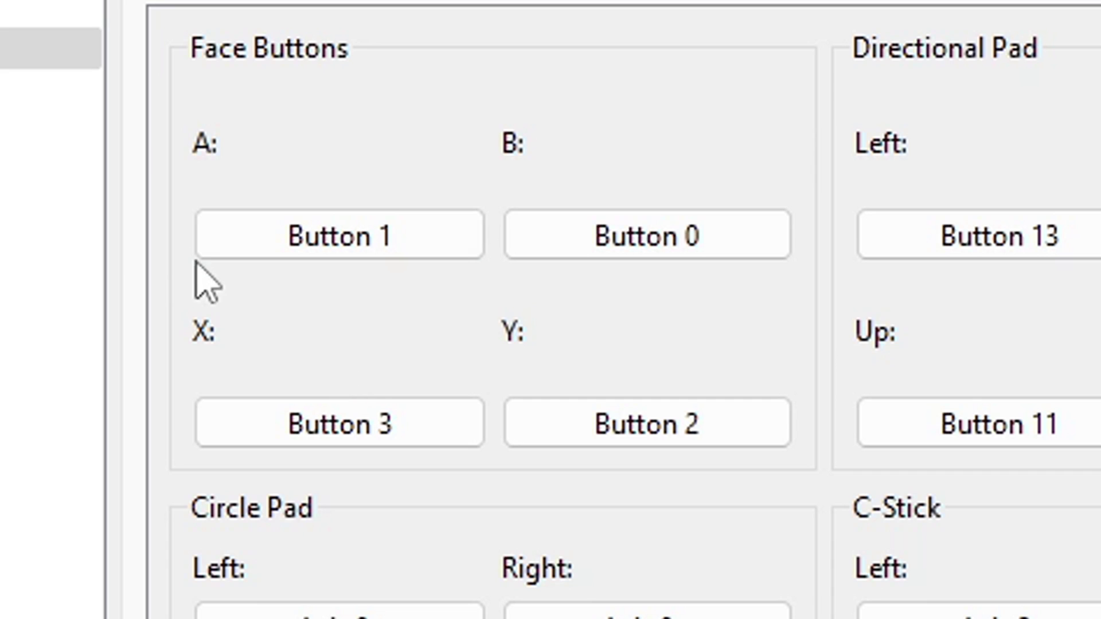
left_click(298, 243)
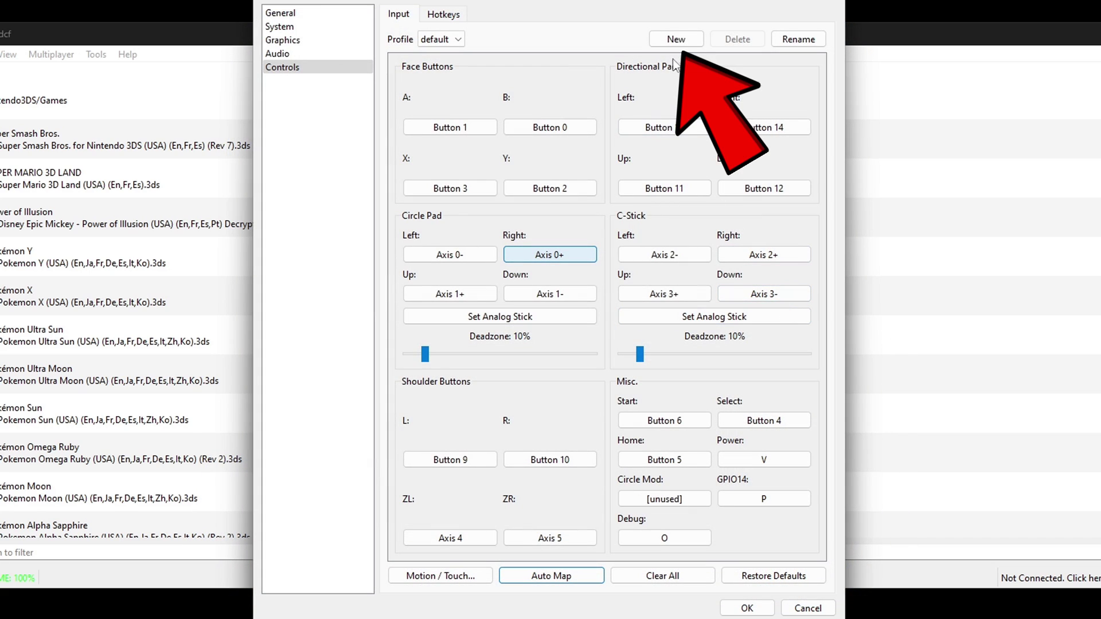
Create a new input profile named p1 for the mapped controls.
left_click(675, 42)
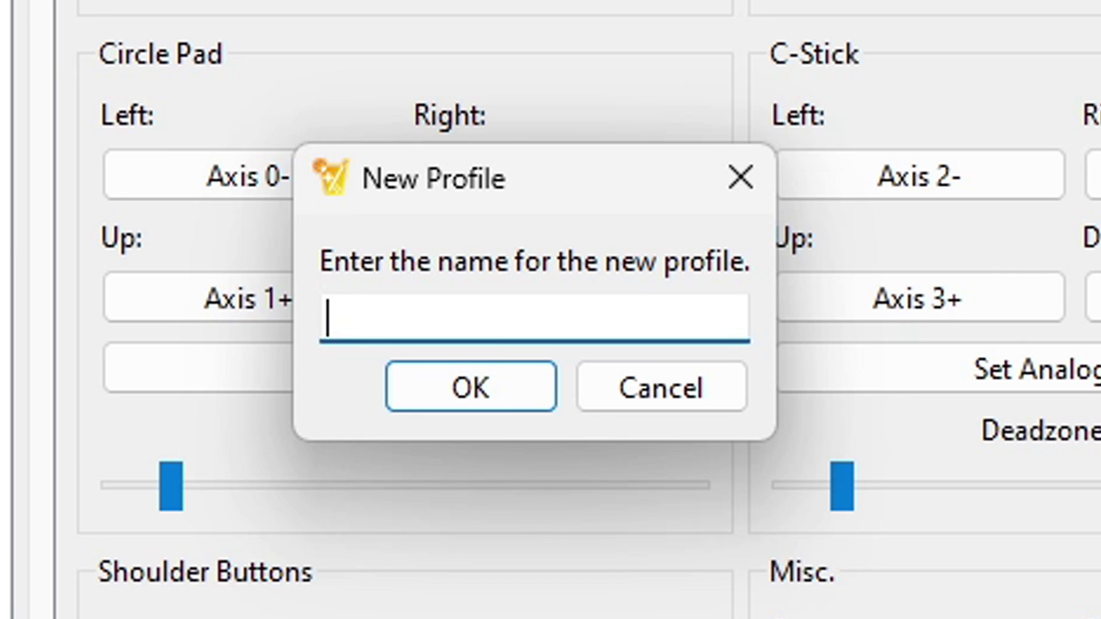
type("p1")
left_click(467, 393)
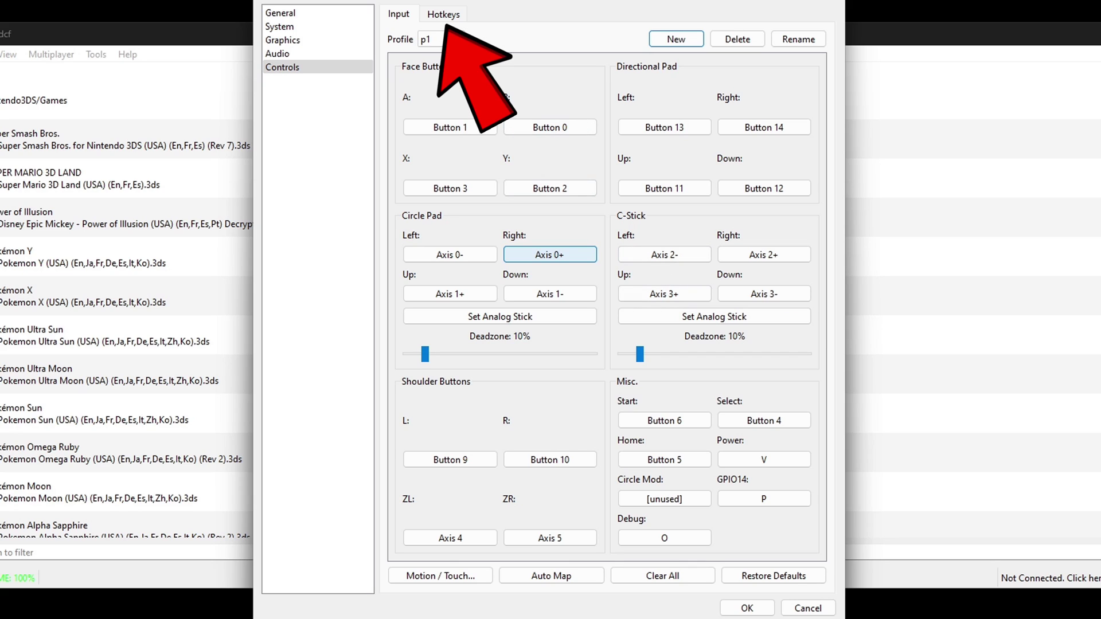
Review the hotkey bindings and open the Swap Screens hotkey for editing, then cancel.
left_click(450, 17)
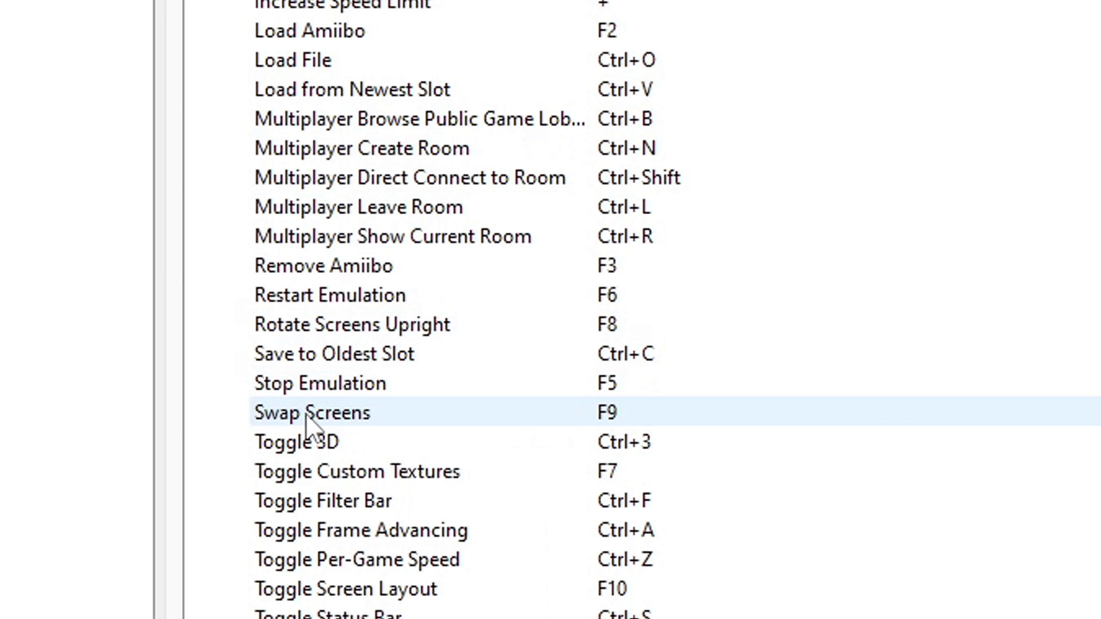
double_click(307, 414)
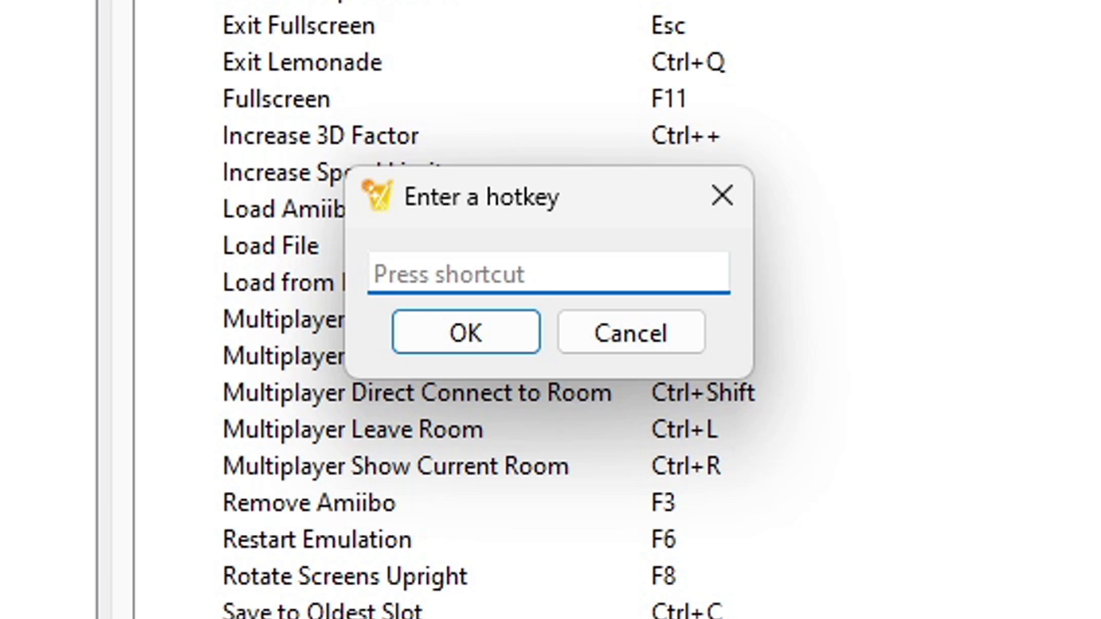
key("Escape")
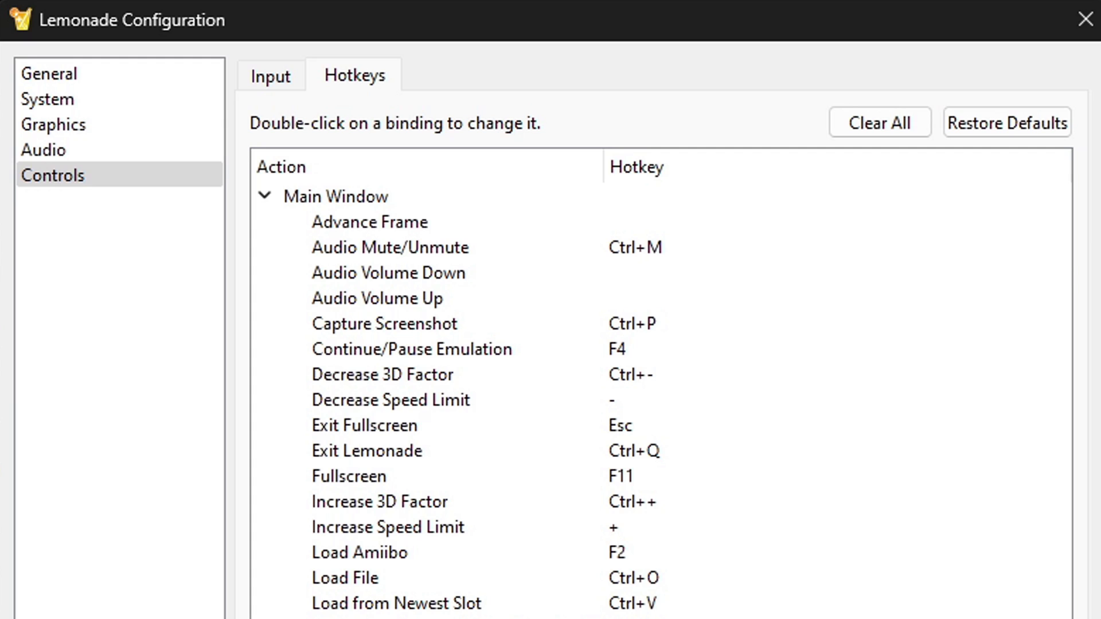
Set the interface theme to Dark in the general UI settings and apply the configuration.
left_click(49, 71)
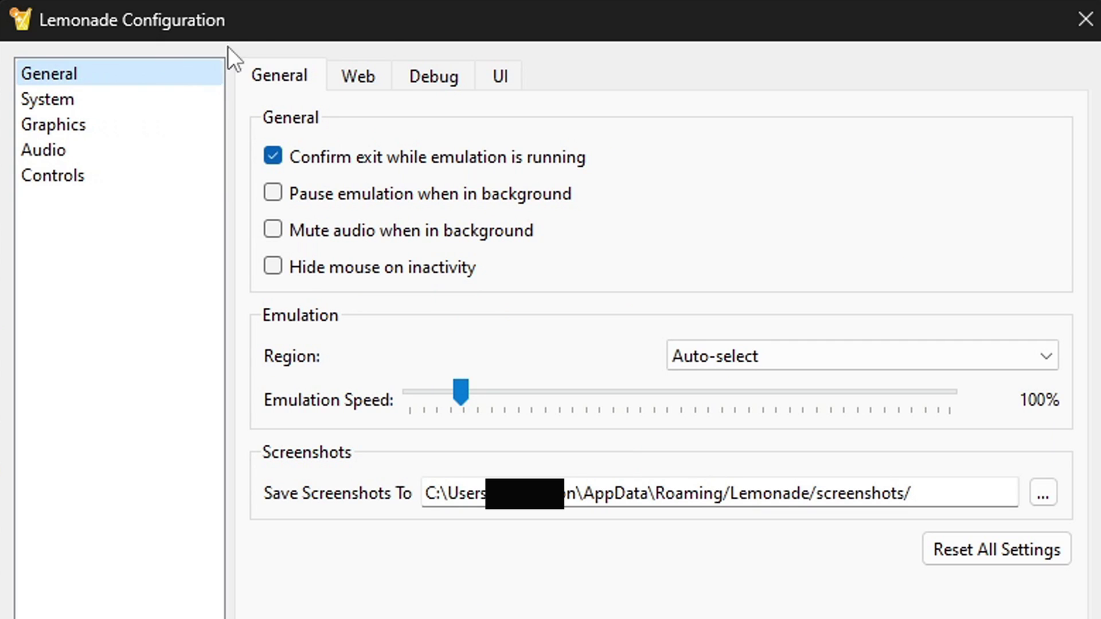
left_click(503, 76)
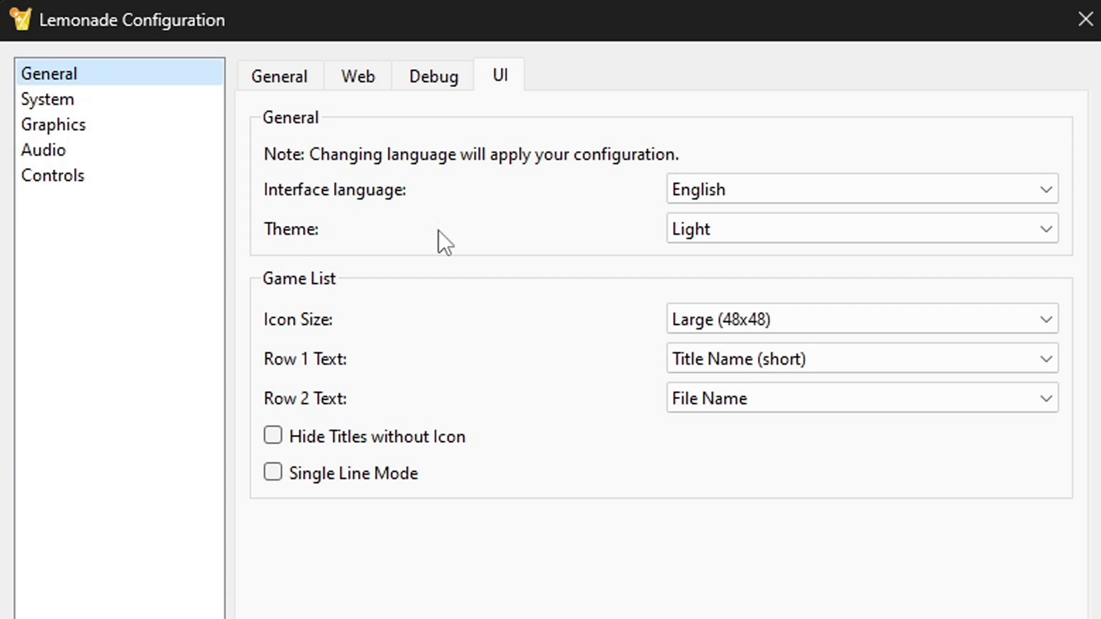
left_click(1017, 234)
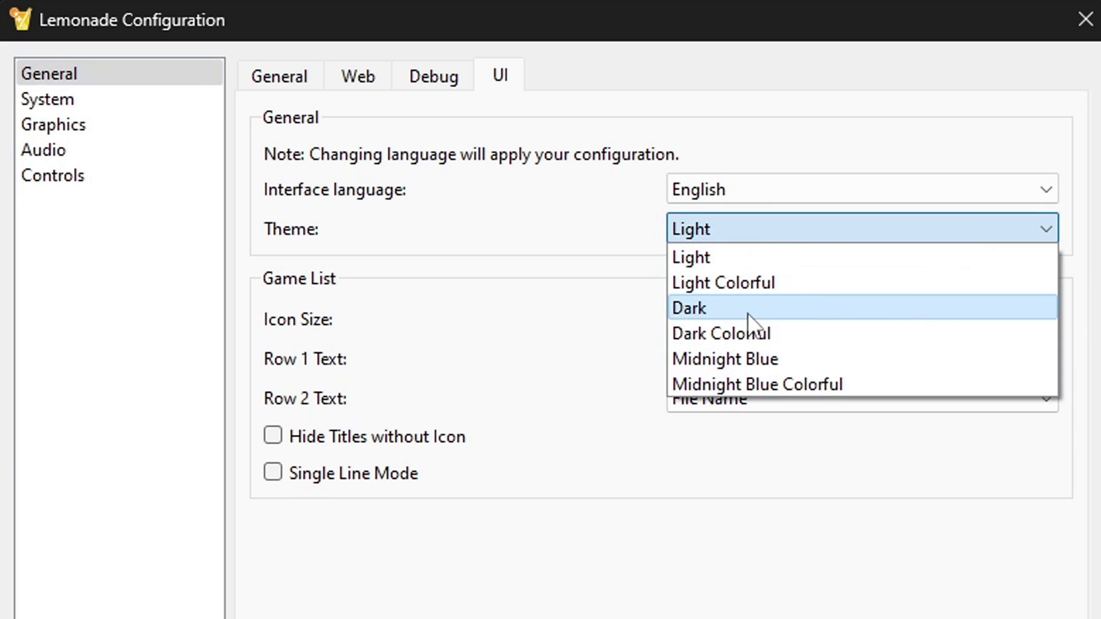
left_click(729, 311)
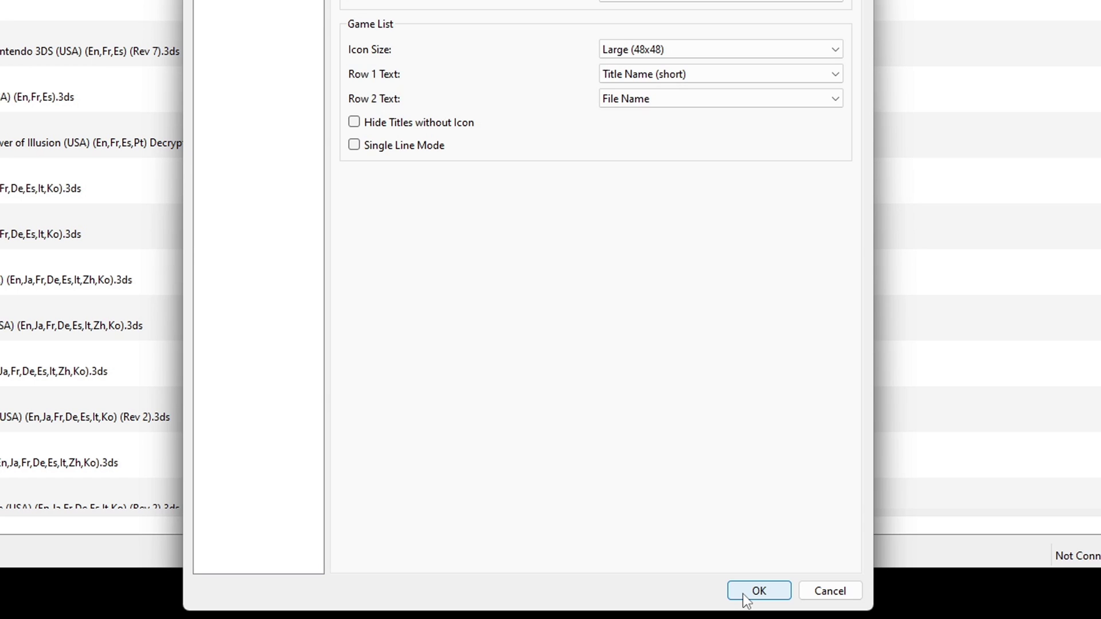
left_click(757, 593)
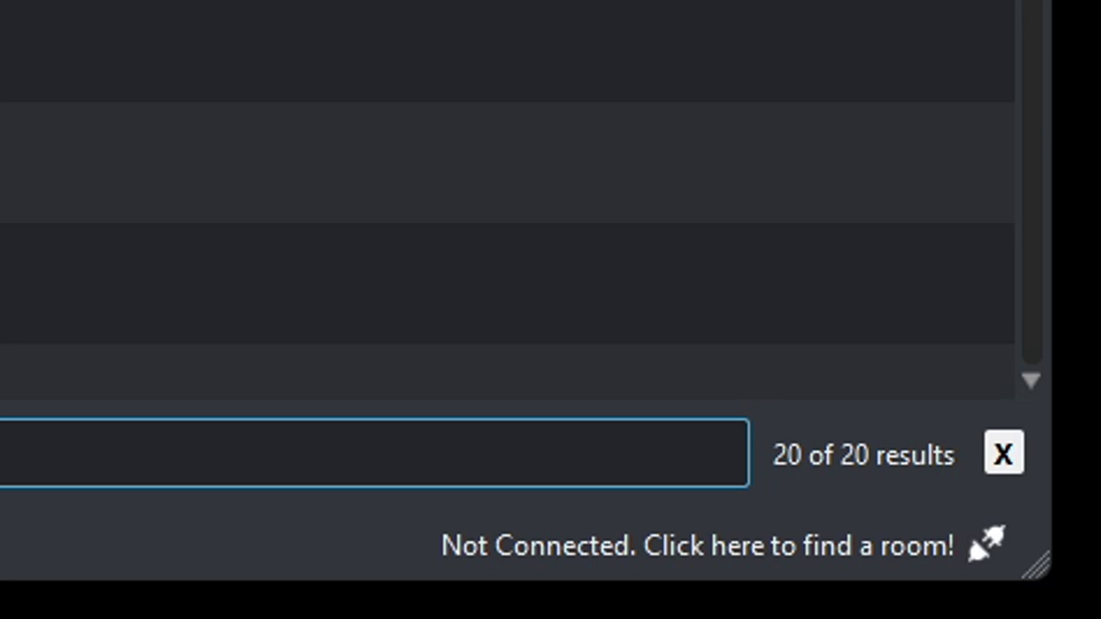
Look at the public room browser and the room creation form for multiplayer, closing each without entering anything.
left_click(826, 557)
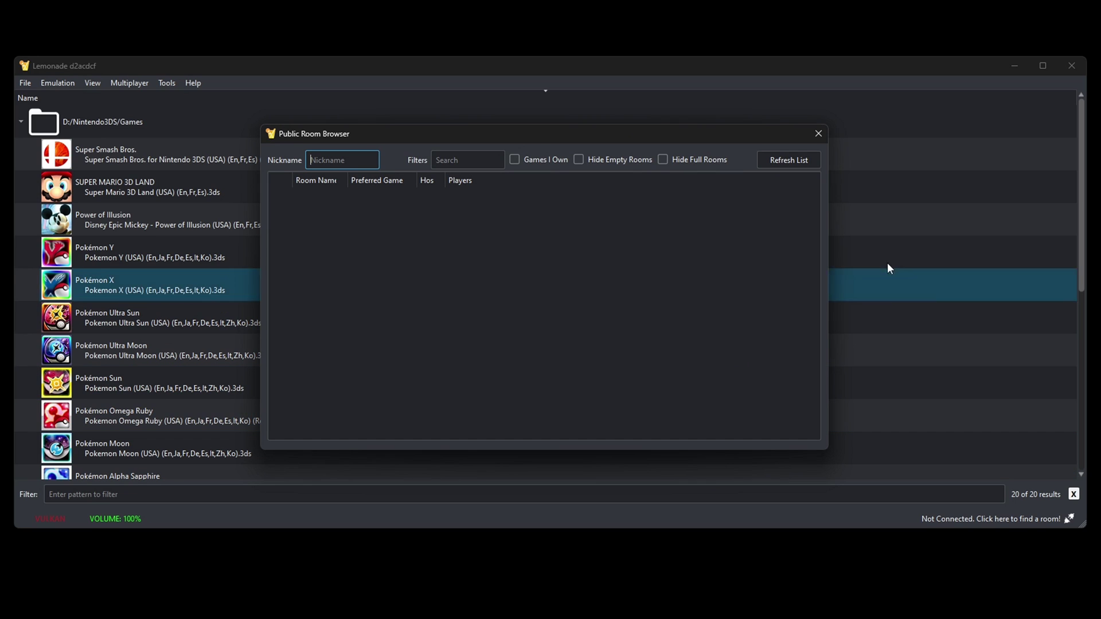
left_click(818, 134)
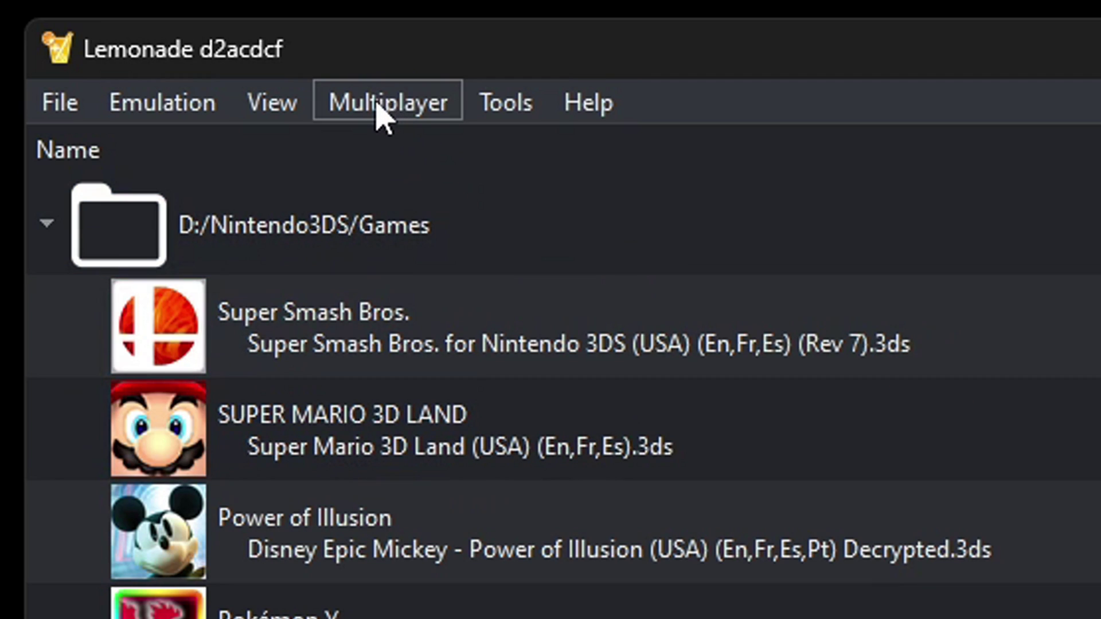
left_click(373, 103)
left_click(375, 229)
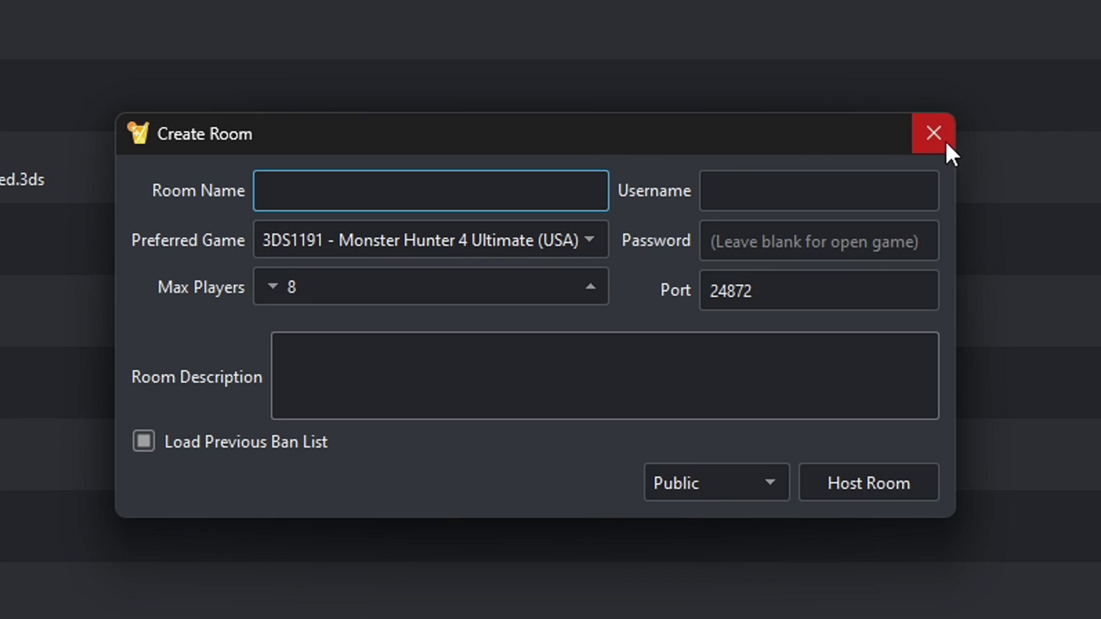
left_click(934, 135)
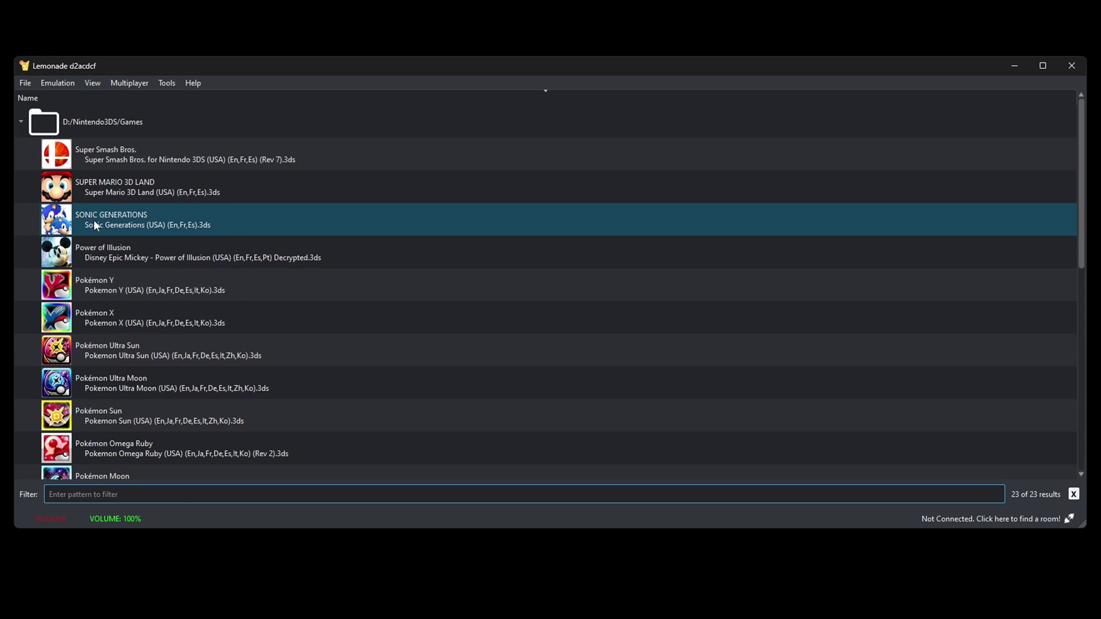
Launch Sonic Generations from the game list and set its screen layout to Single Screen.
double_click(94, 219)
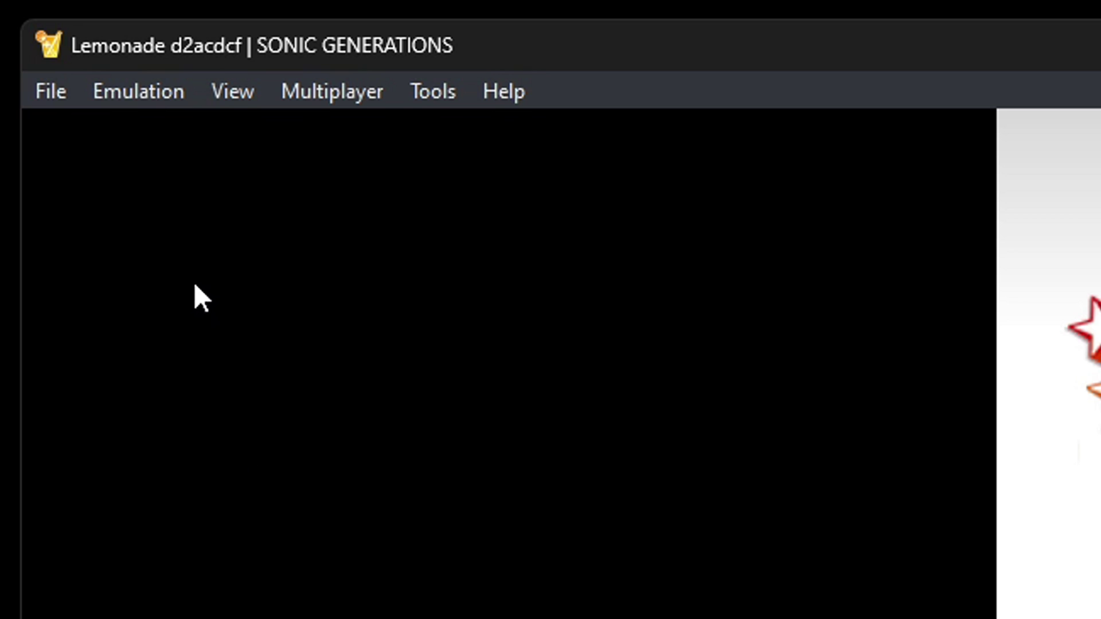
left_click(232, 95)
mouse_move(263, 243)
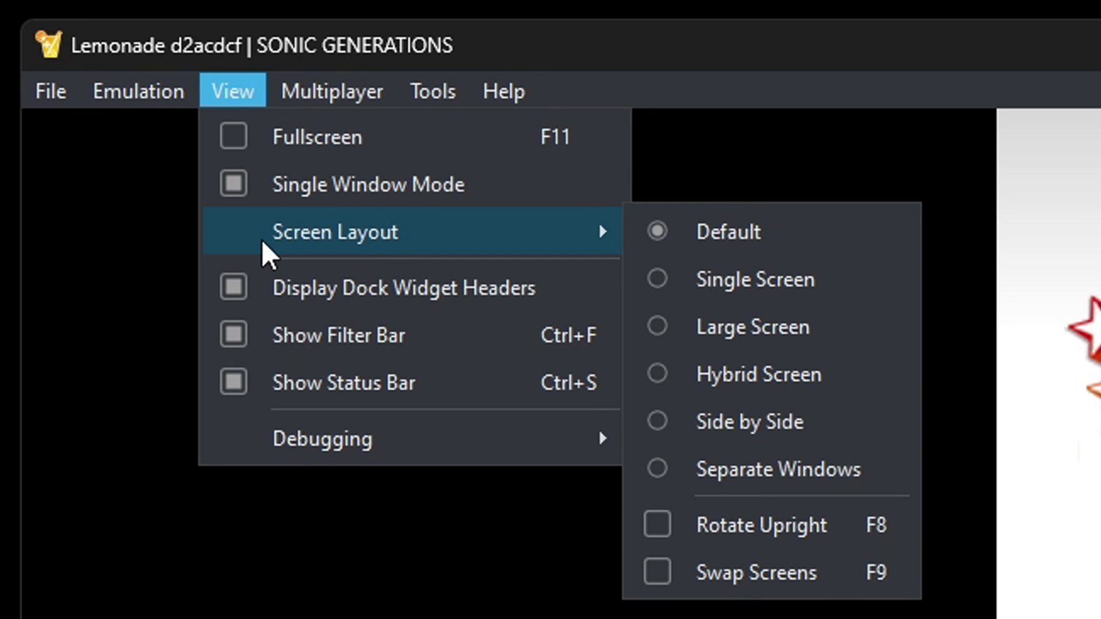
left_click(692, 281)
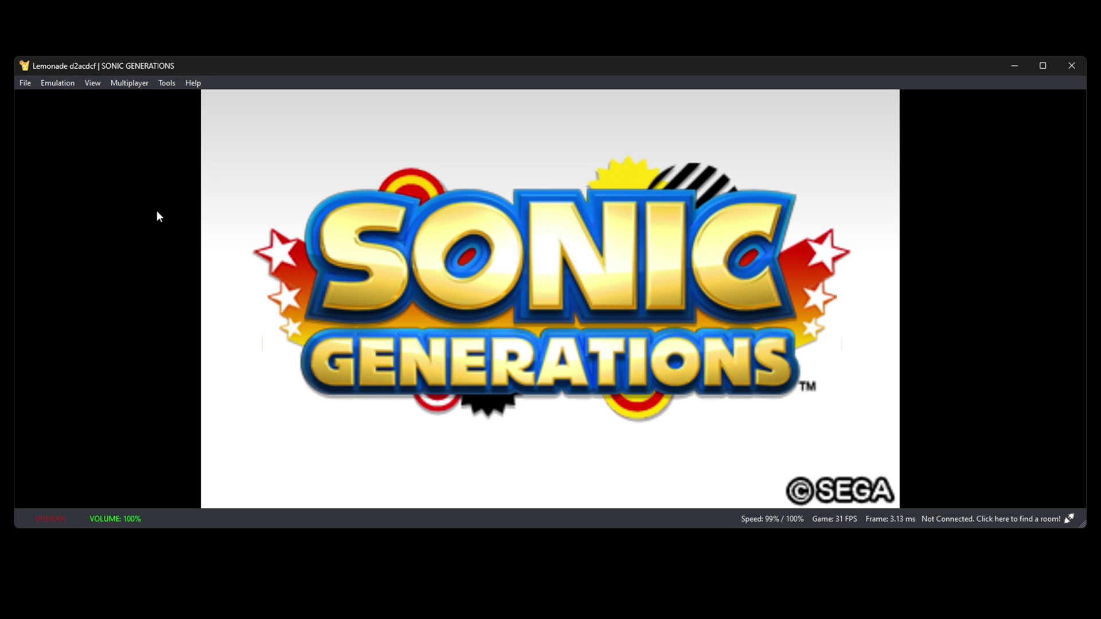
Try the Large Screen layout and the Hybrid Screen layout on the running game.
left_click(92, 84)
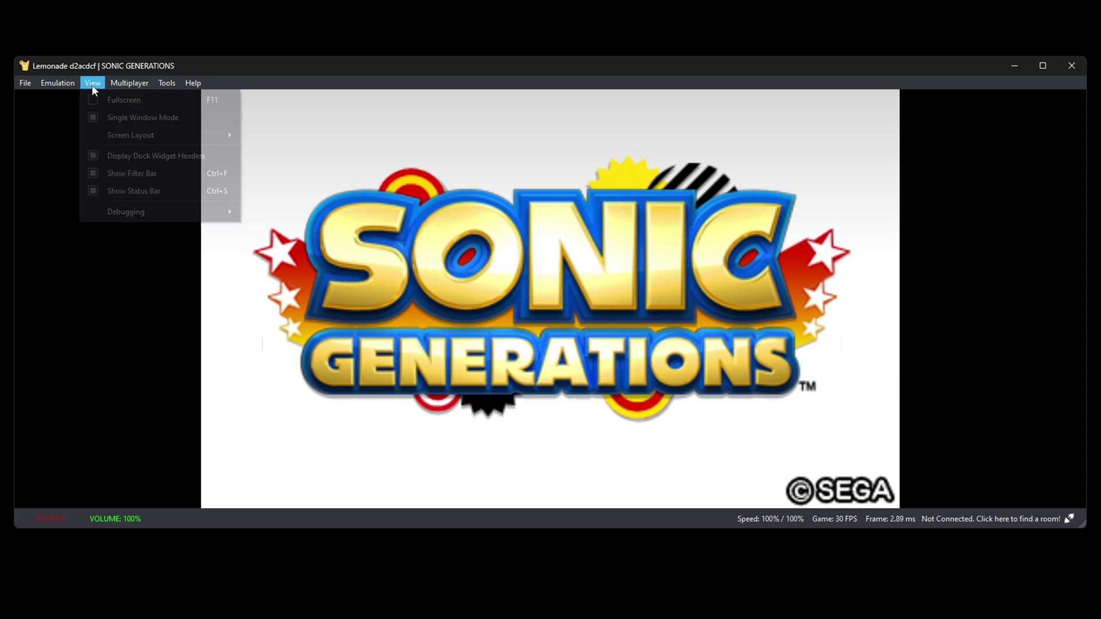
mouse_move(100, 137)
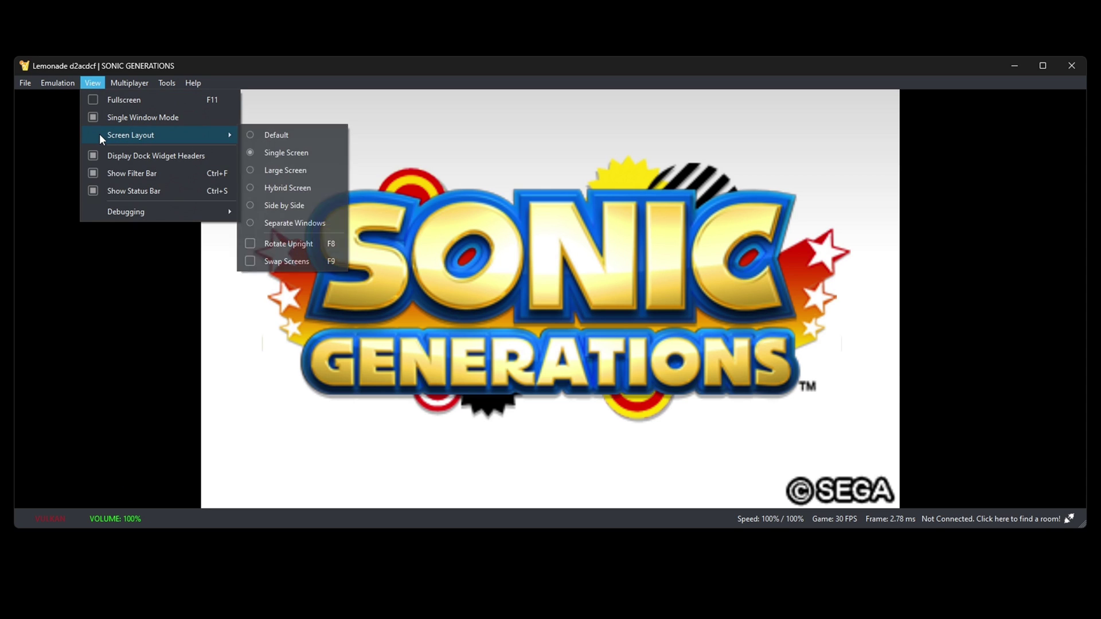
left_click(253, 171)
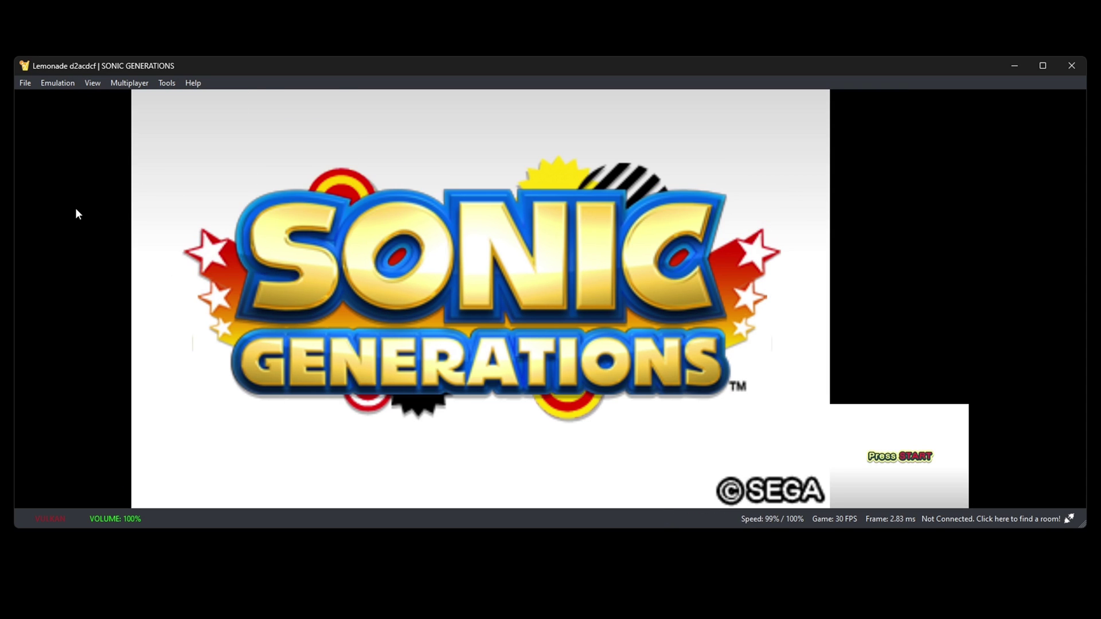
left_click(92, 83)
mouse_move(132, 136)
left_click(281, 189)
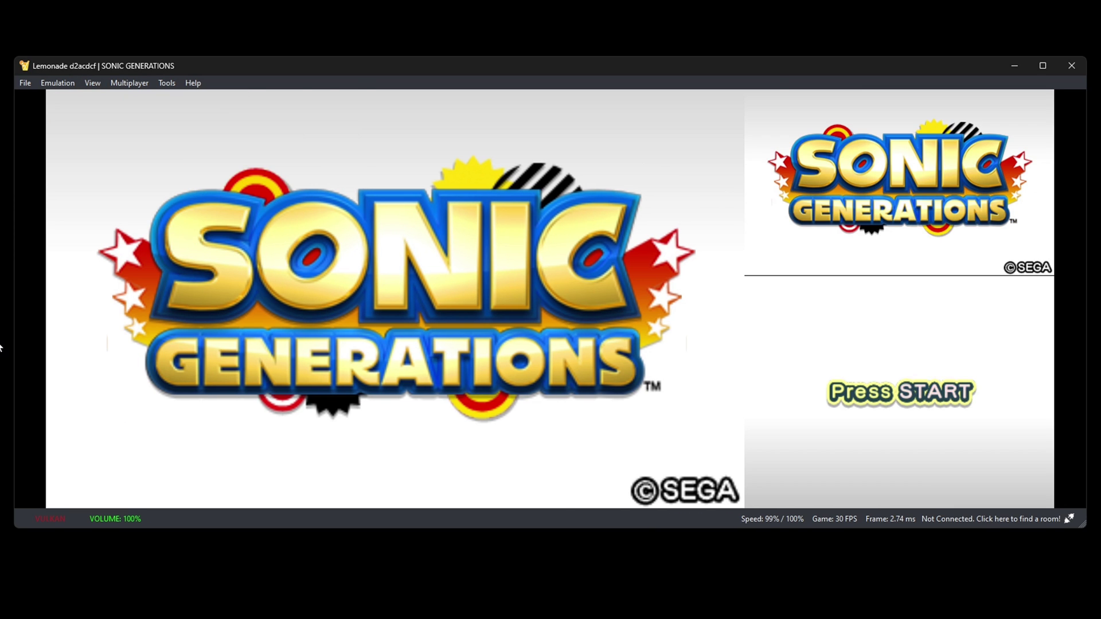
Try the Side by Side layout and the Separate Windows layout on the running game.
left_click(92, 83)
left_click(255, 206)
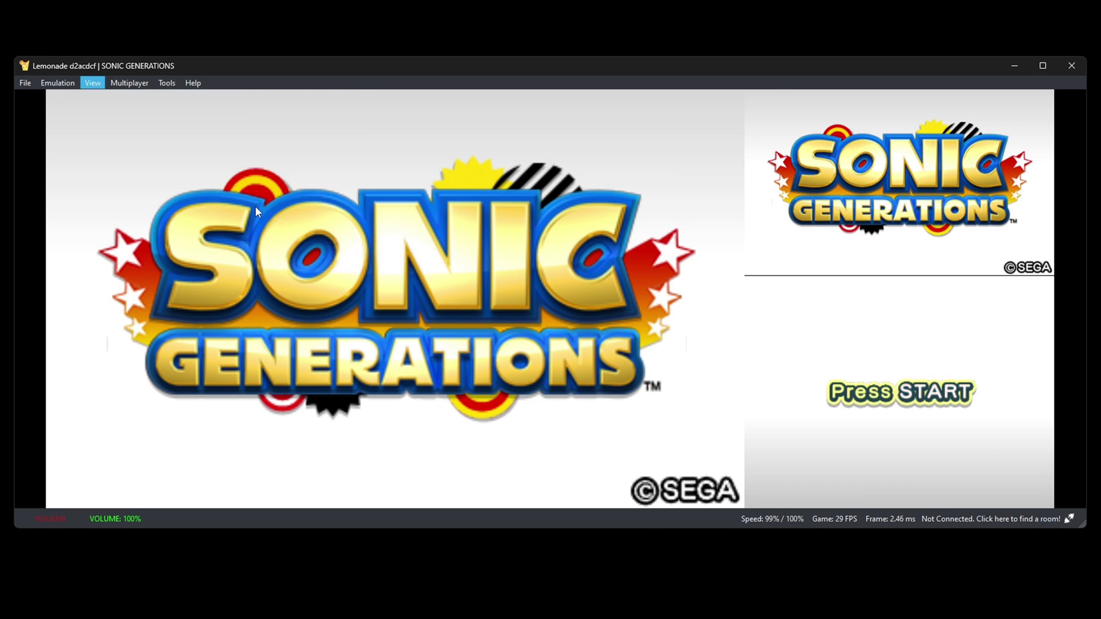
left_click(92, 83)
mouse_move(132, 136)
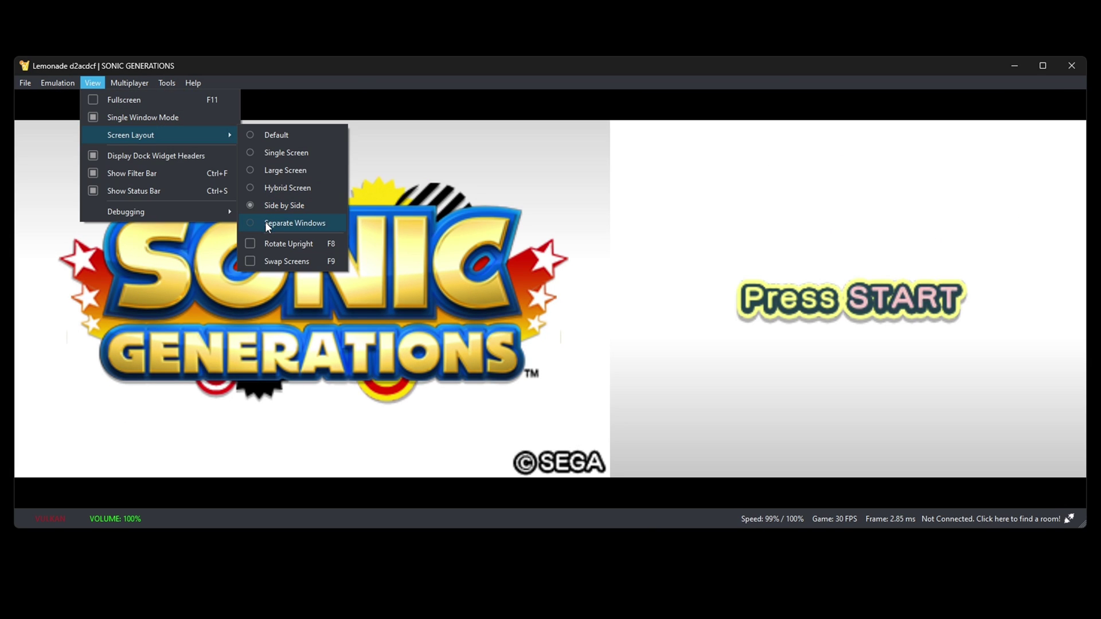
left_click(265, 225)
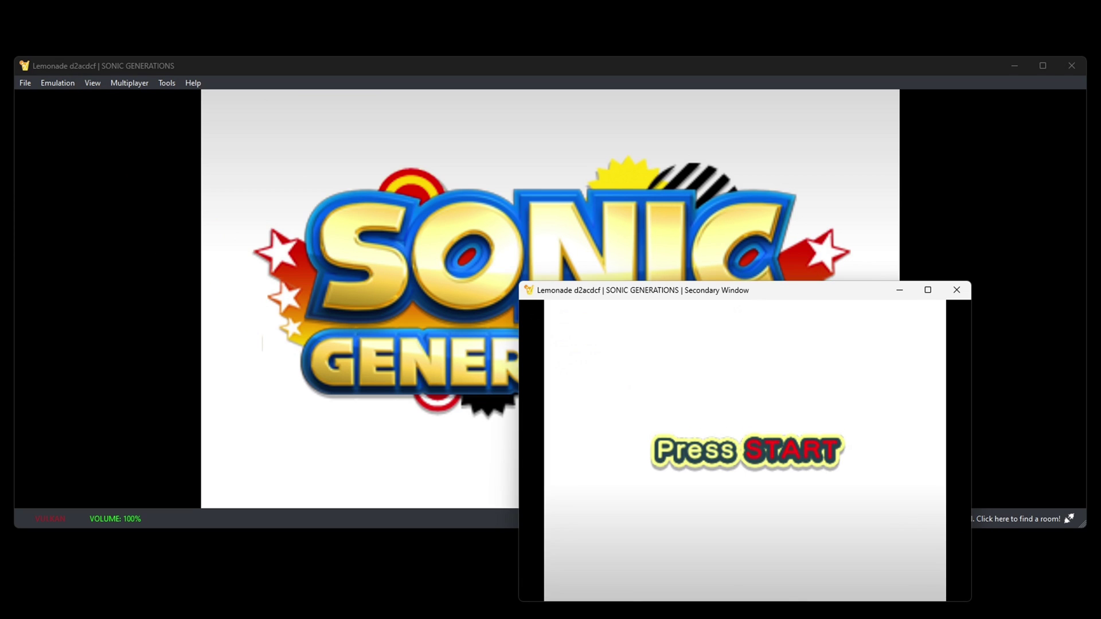
Set the game's screen layout to Large Screen and switch the display to fullscreen.
left_click(99, 82)
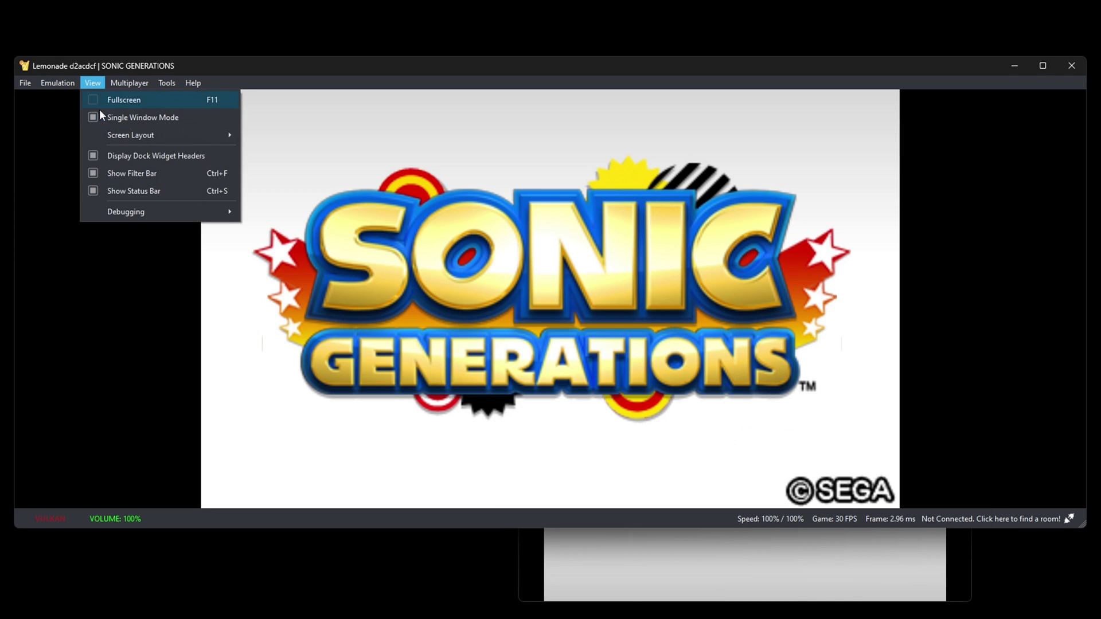
mouse_move(105, 136)
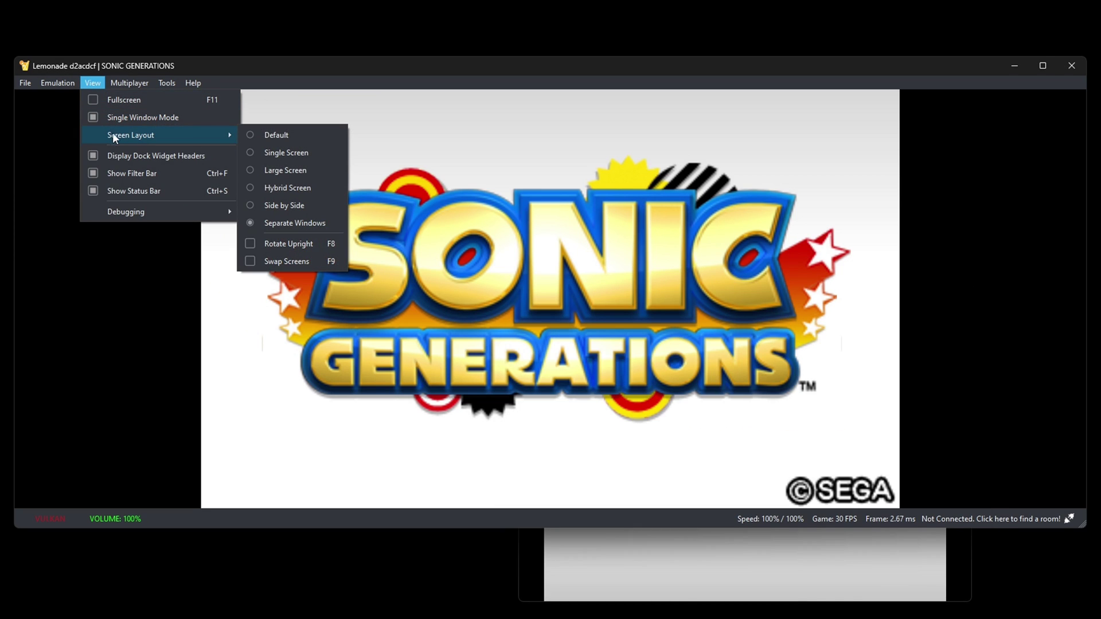
left_click(285, 167)
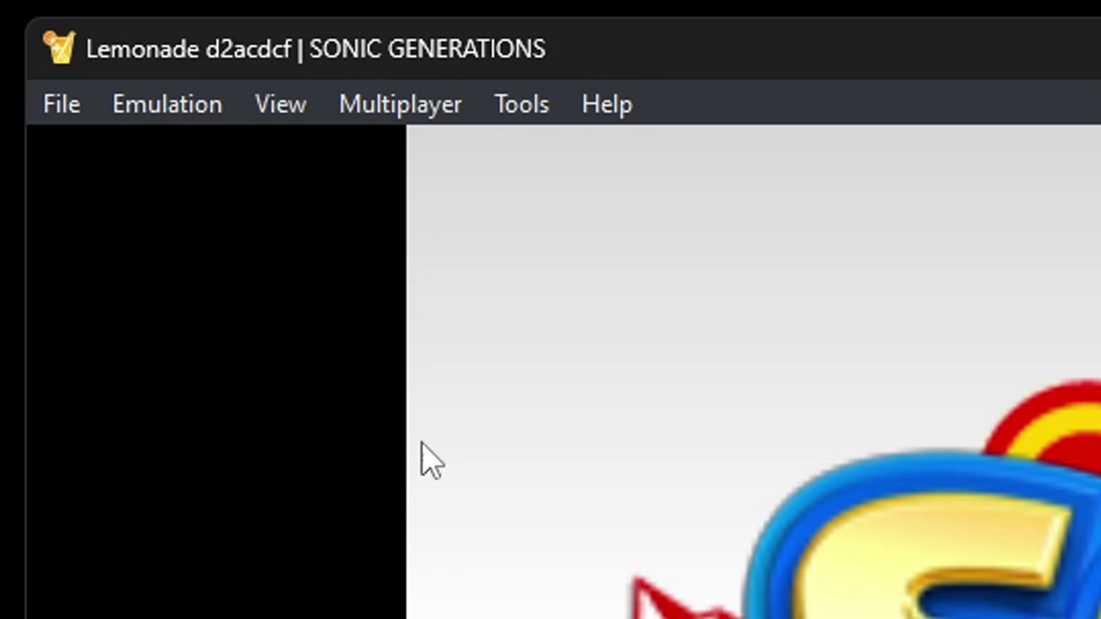
left_click(268, 111)
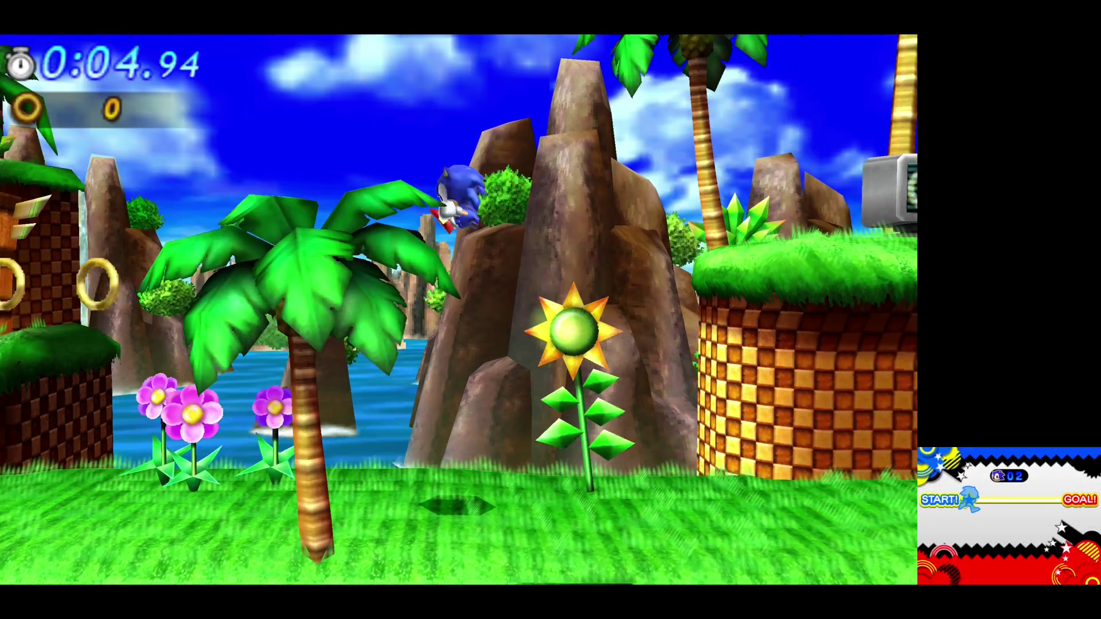
key("Right")
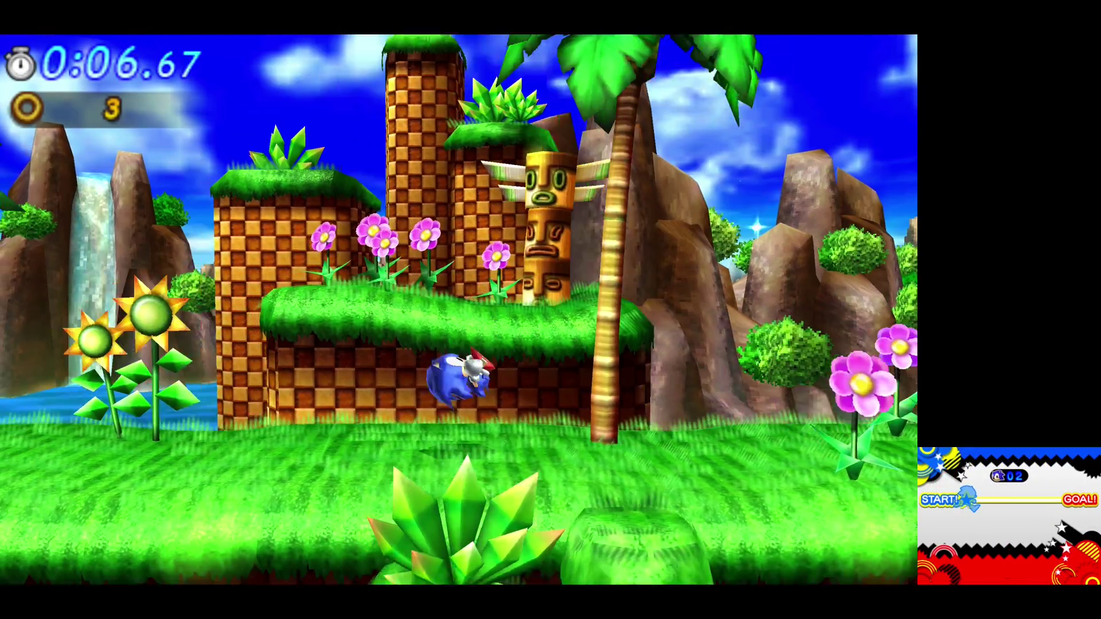
key("Right")
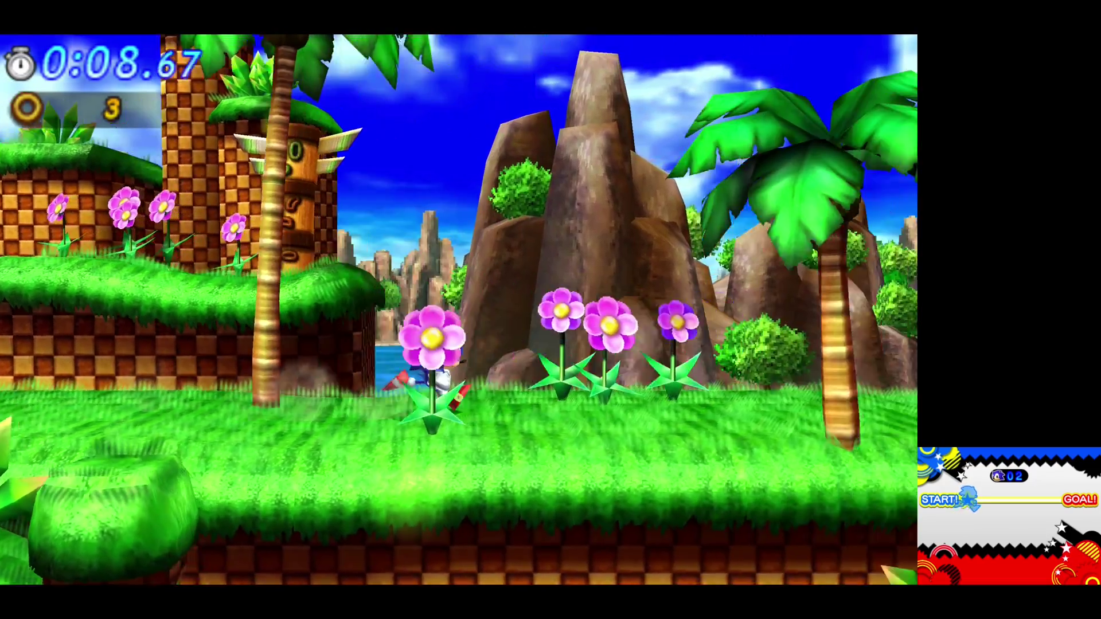
key("Right")
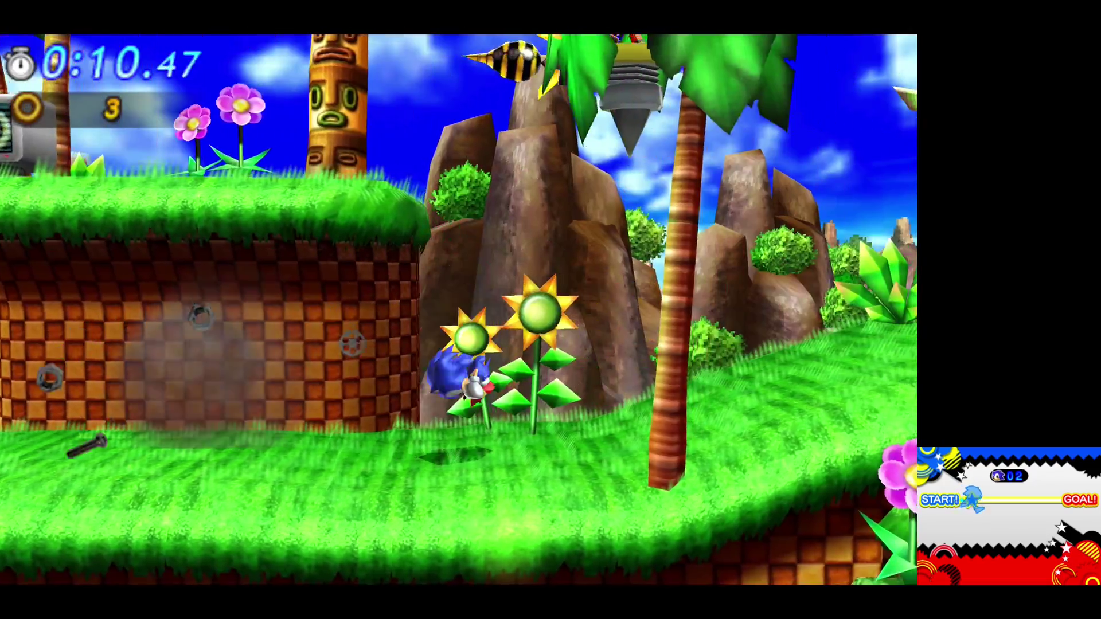
key("Right")
key("Right")
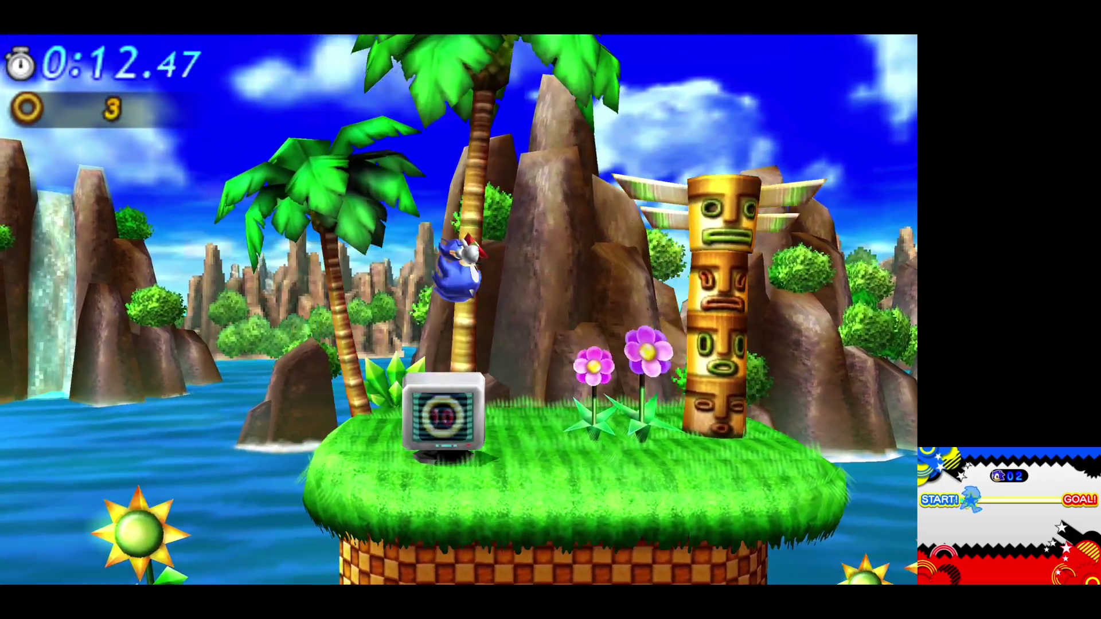
key("Right")
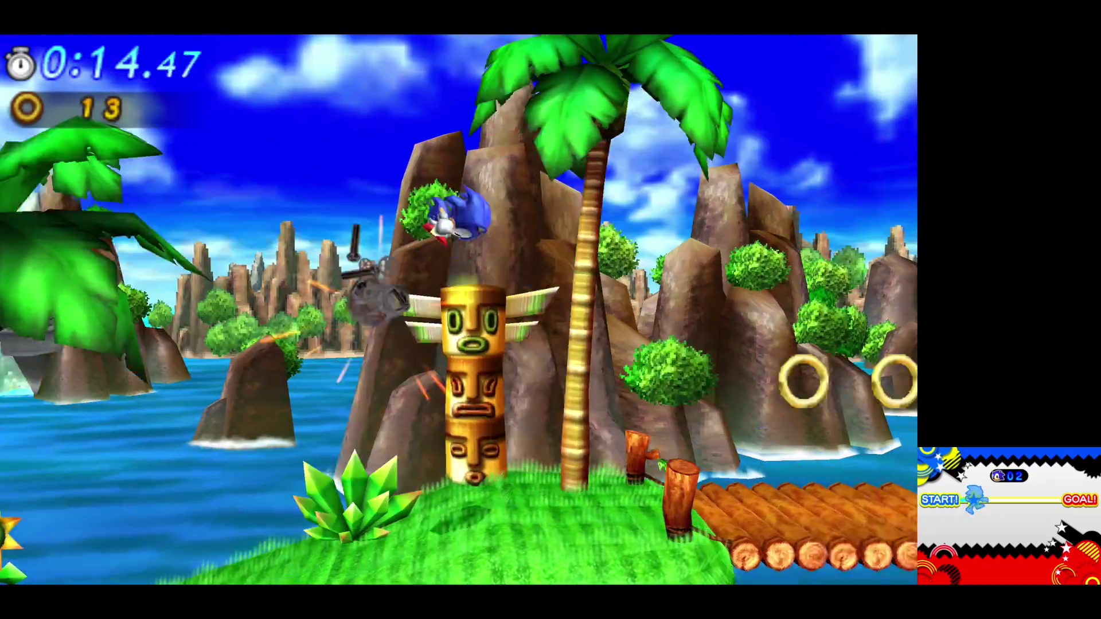
key("Right")
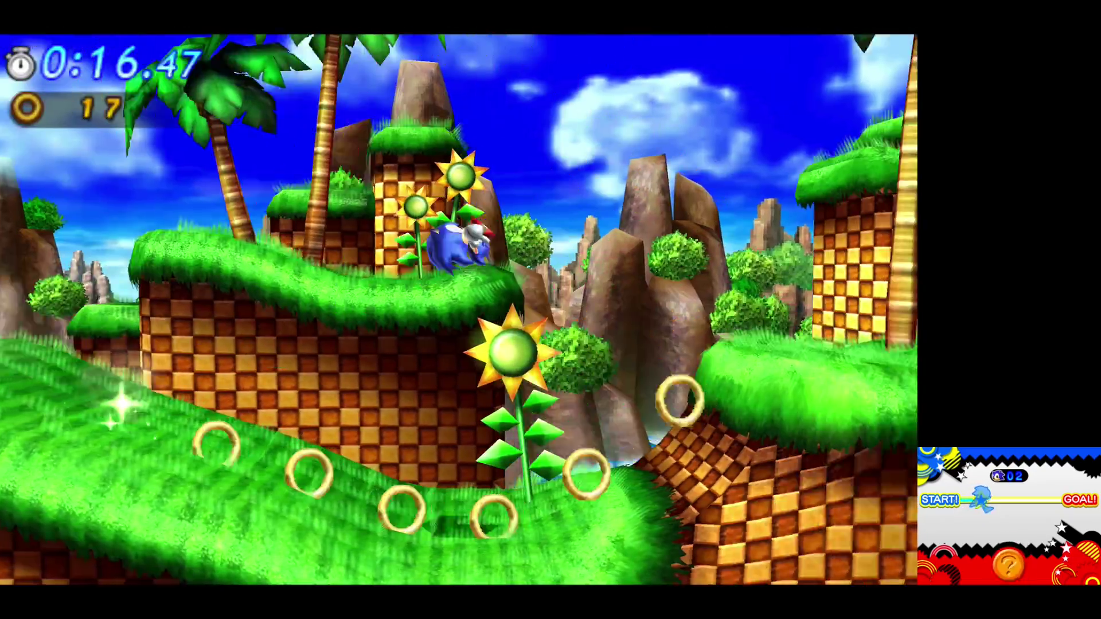
key("Right")
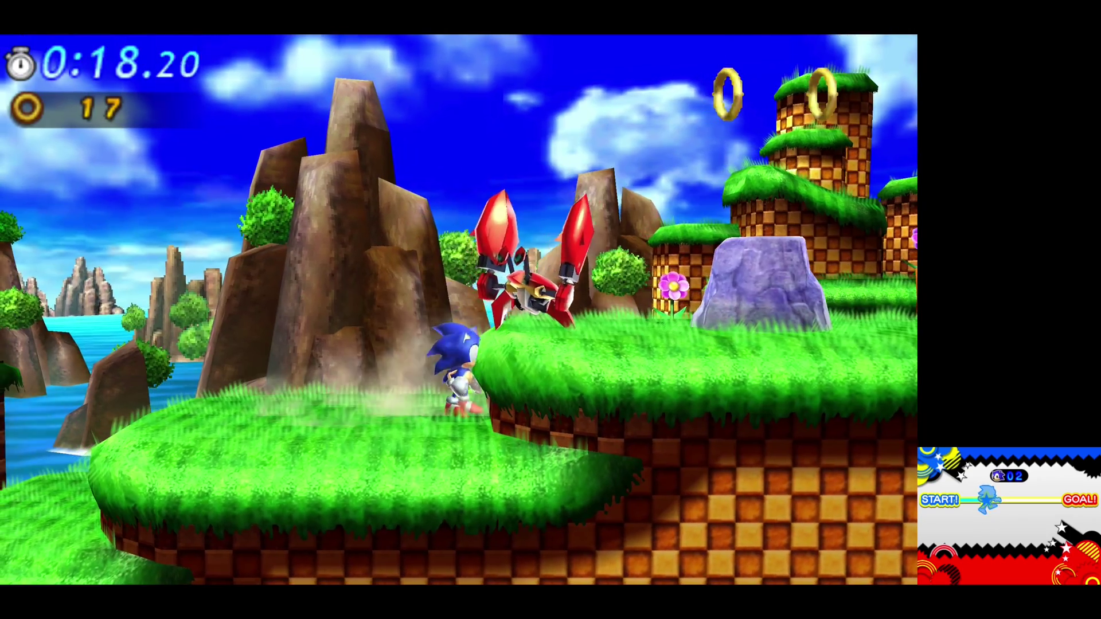